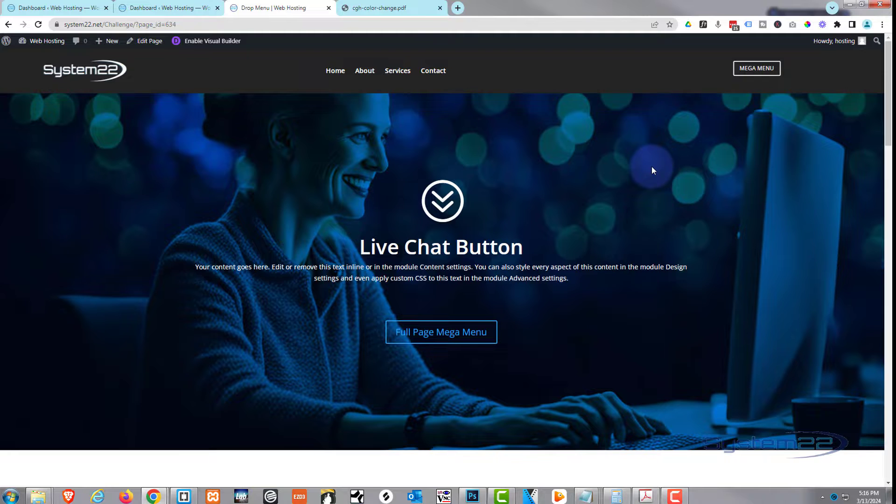
Examine how the header on the Drop Menu page behaves on scroll and read the script in cgh-color-change.pdf.
scroll(653, 170, down, 5)
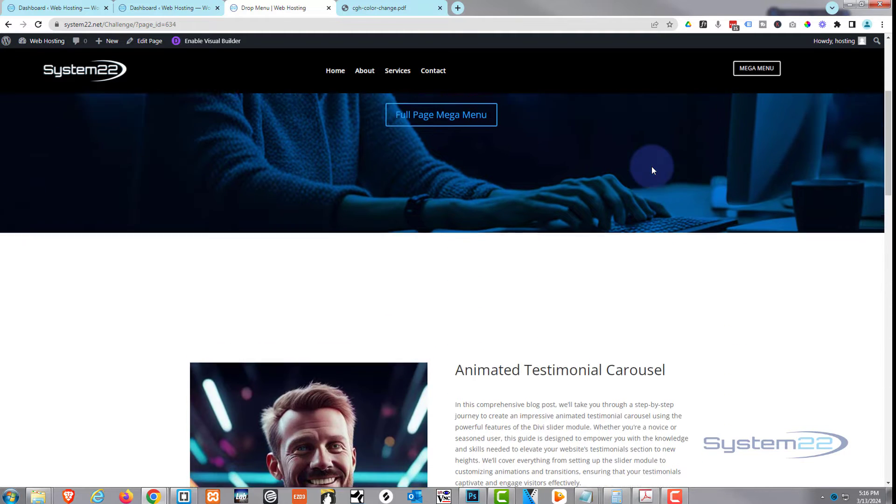
scroll(652, 168, up, 5)
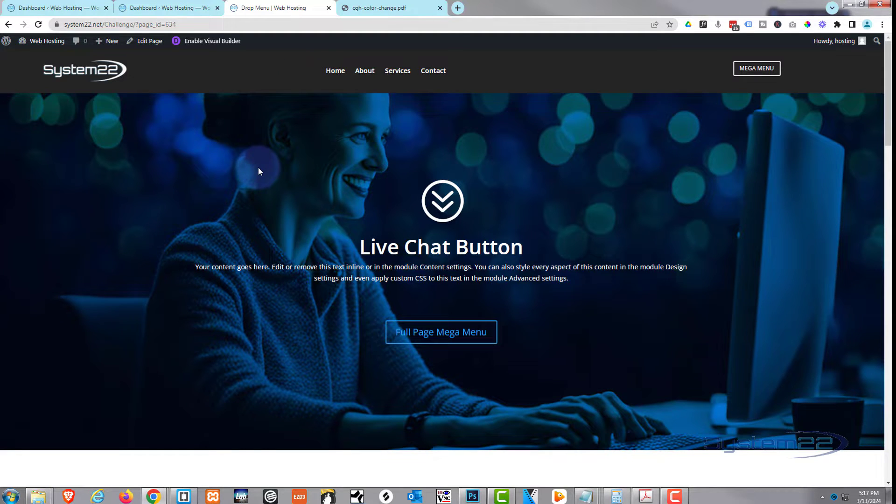
click(380, 8)
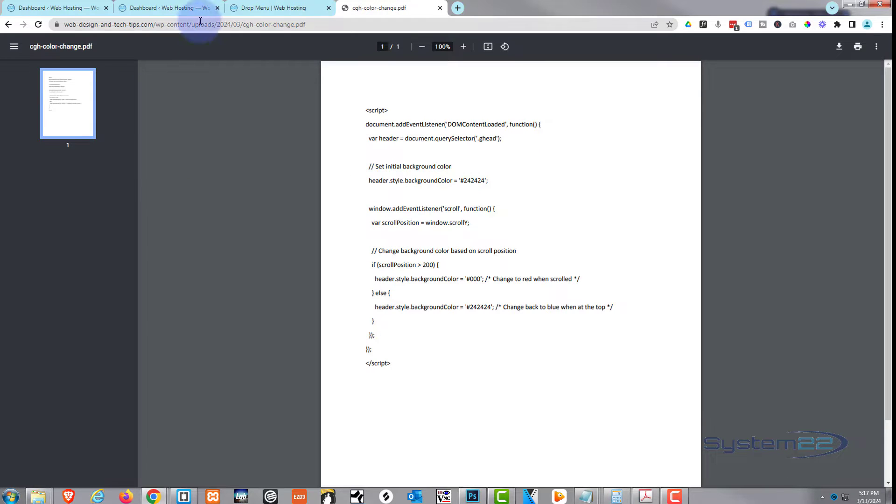
click(282, 9)
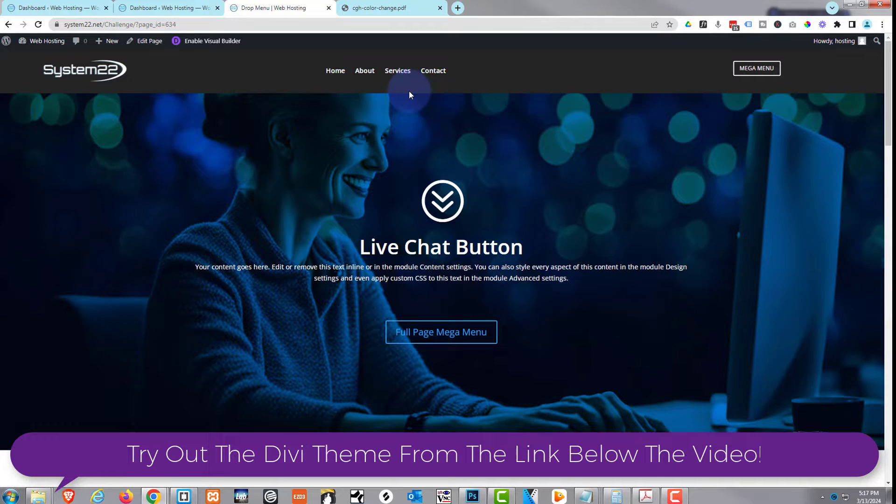
scroll(359, 91, down, 4)
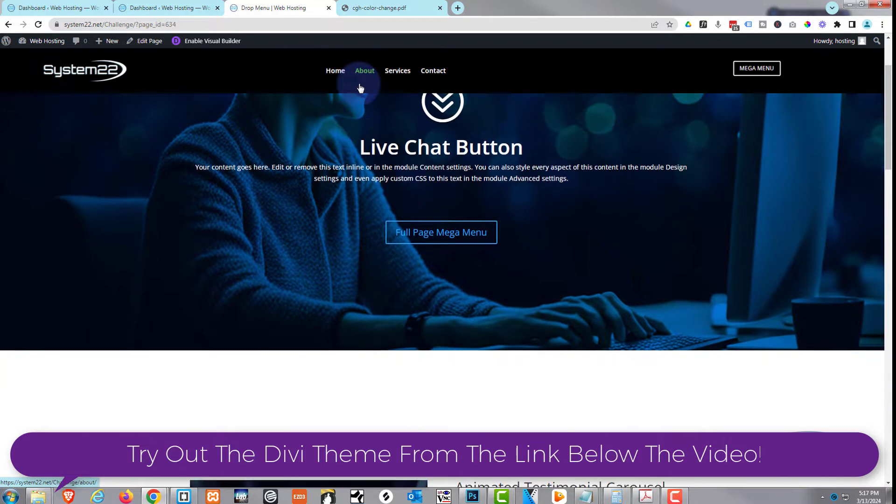
scroll(358, 92, up, 4)
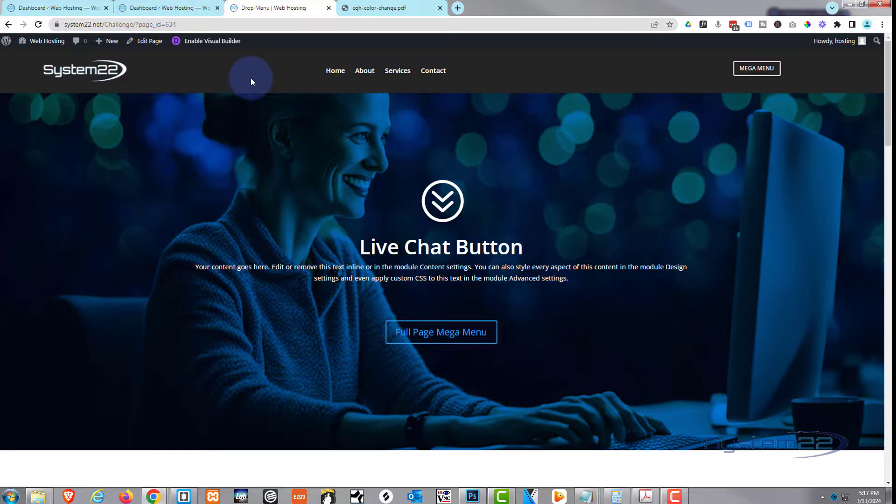
View the code integration settings in Divi's Theme Options from the WordPress dashboard.
click(41, 8)
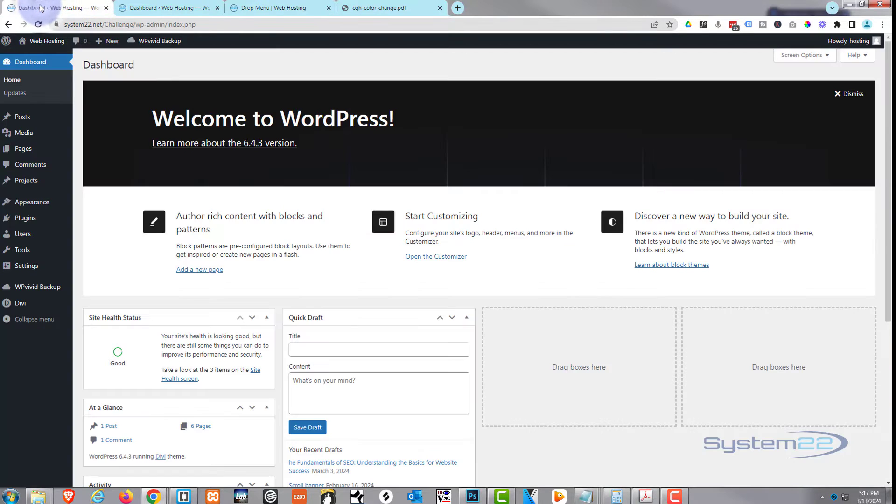
mouse_move(34, 304)
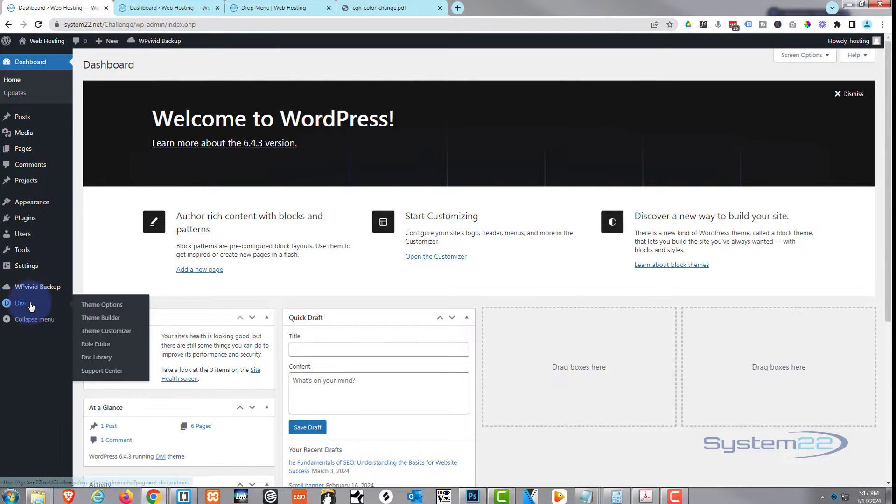
click(101, 306)
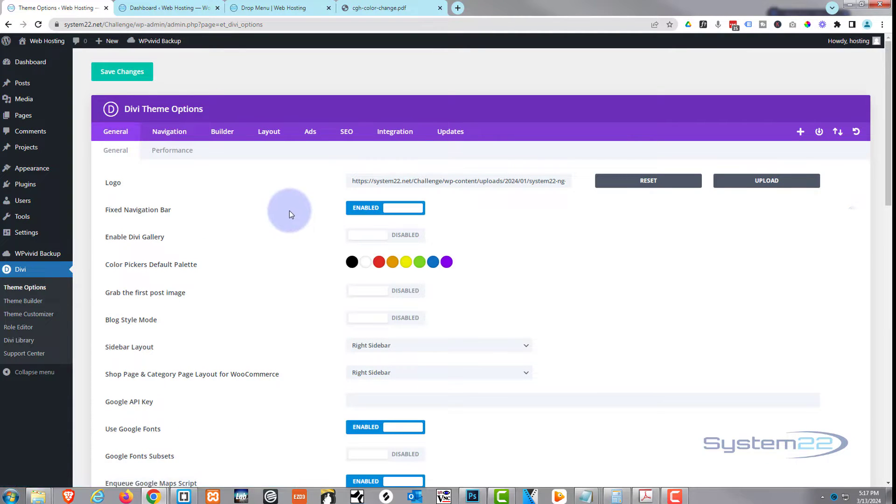
click(393, 133)
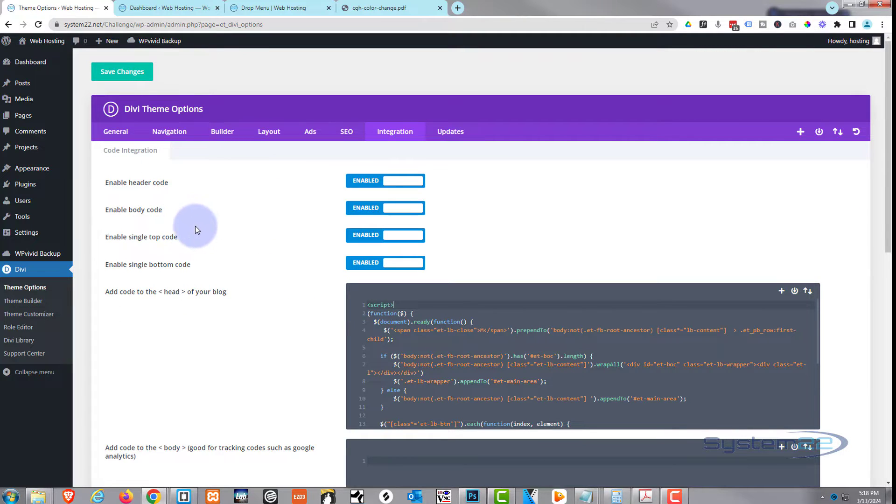
Open the Global Header layout from the Divi Theme Builder and switch the editor to wireframe view.
click(31, 302)
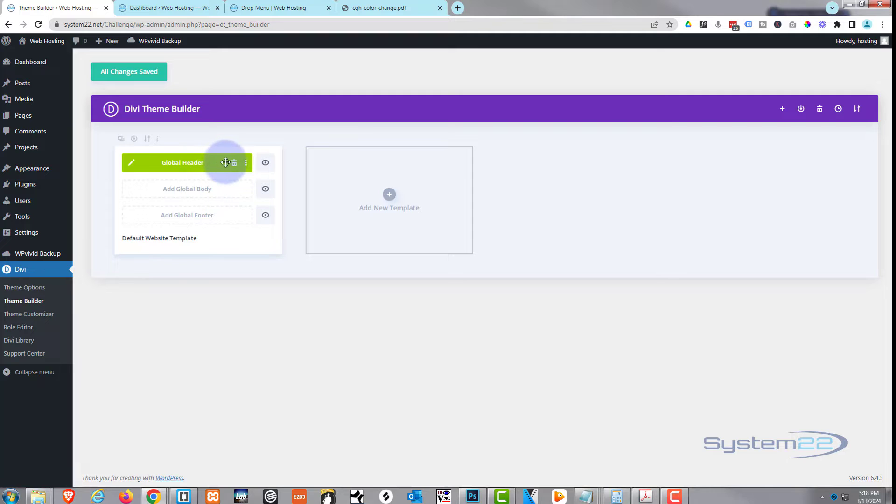
click(133, 164)
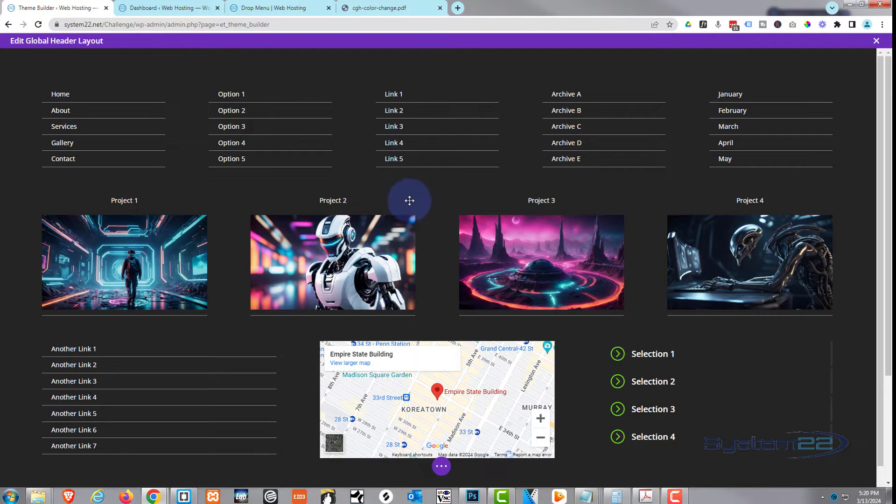
scroll(438, 466, down, 3)
scroll(438, 467, up, 3)
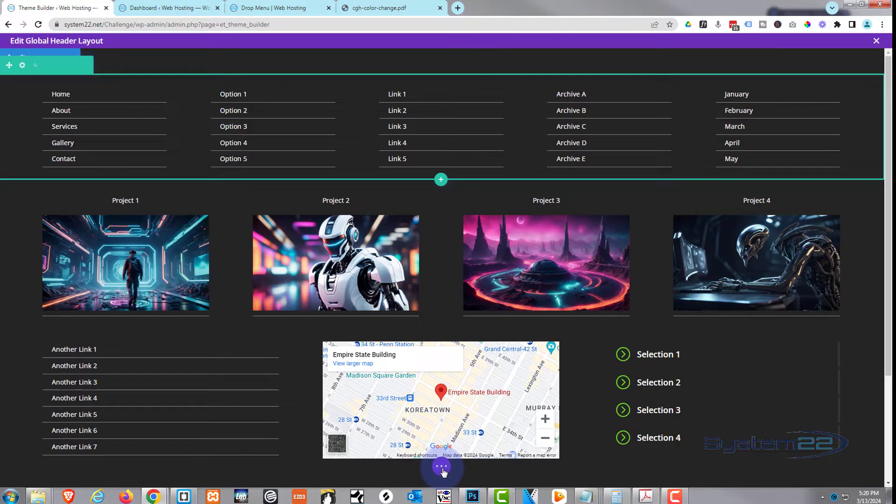
click(441, 467)
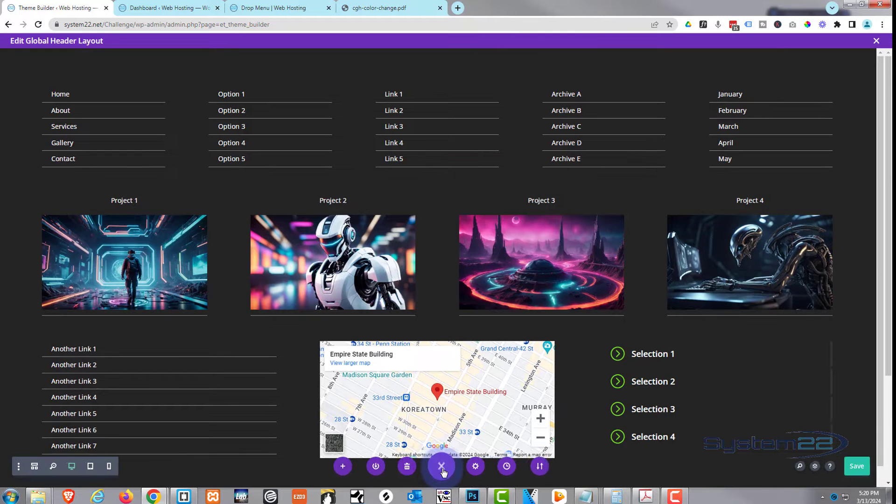
click(35, 467)
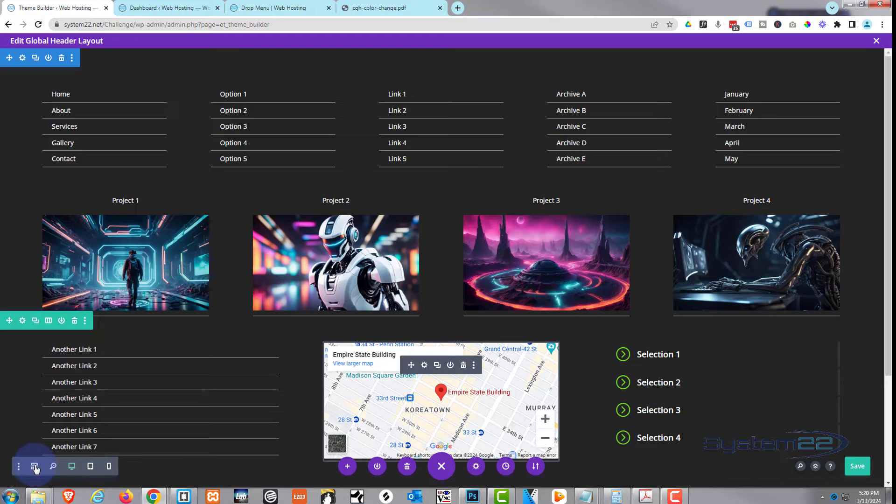
click(35, 466)
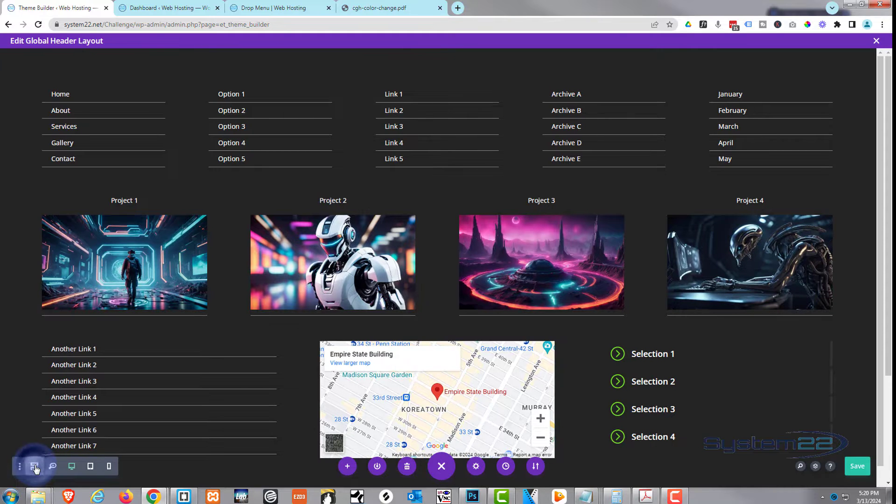
click(35, 467)
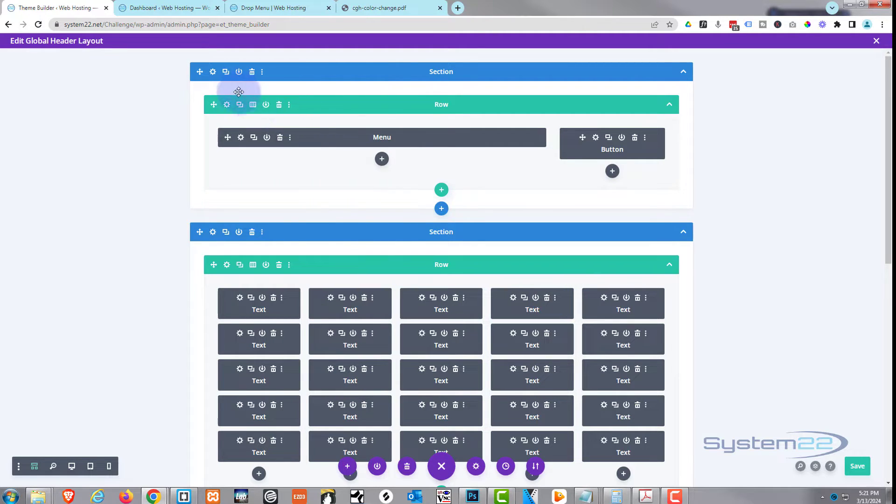
Review the background, sticky and position settings of the section holding the menu, and close its settings.
click(213, 72)
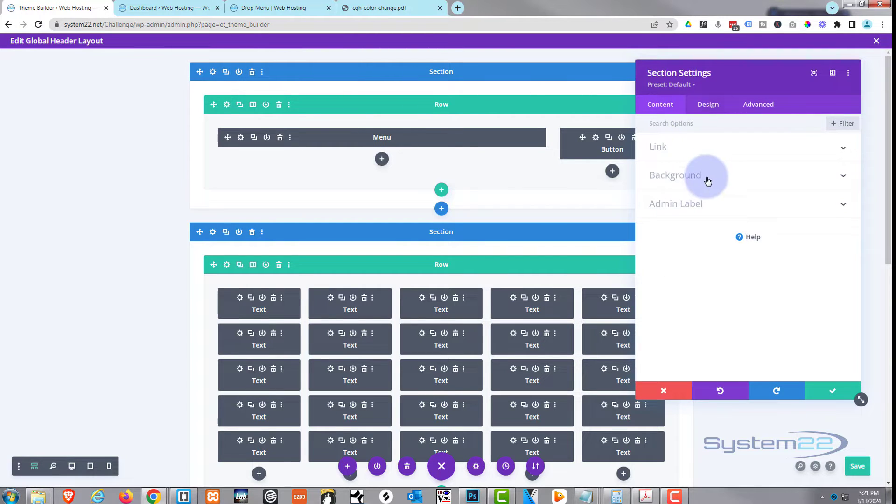
click(708, 180)
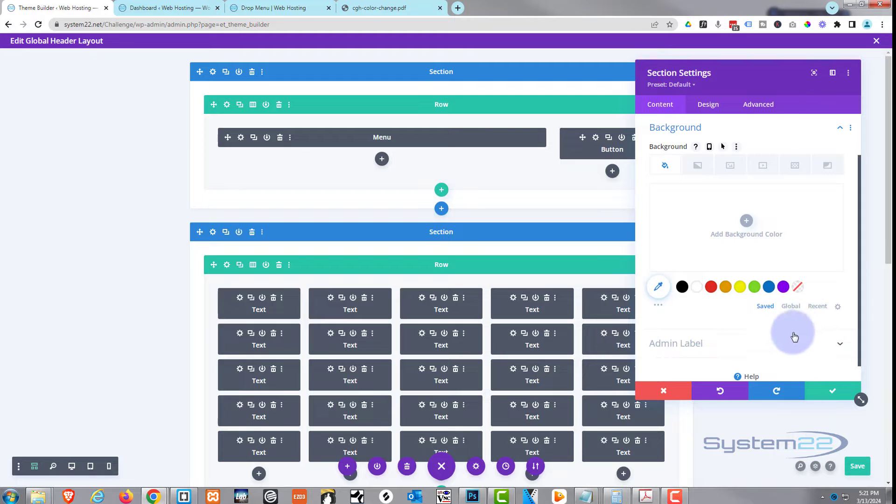
click(765, 110)
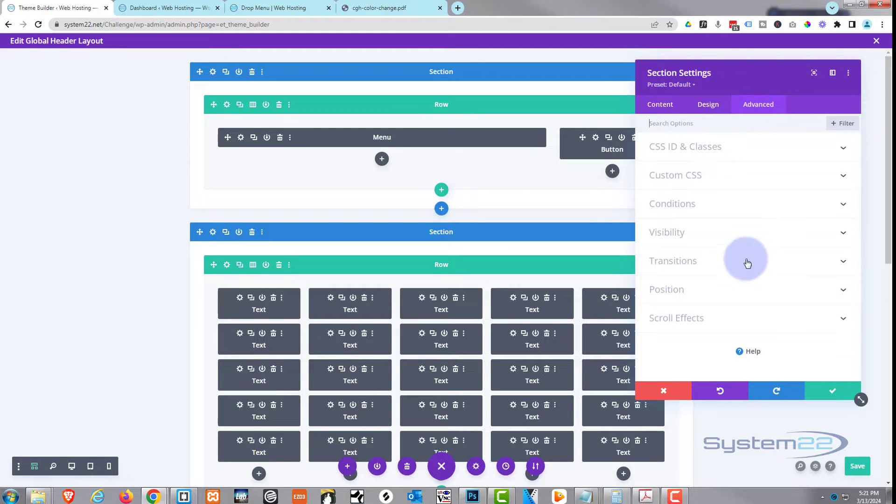
click(749, 315)
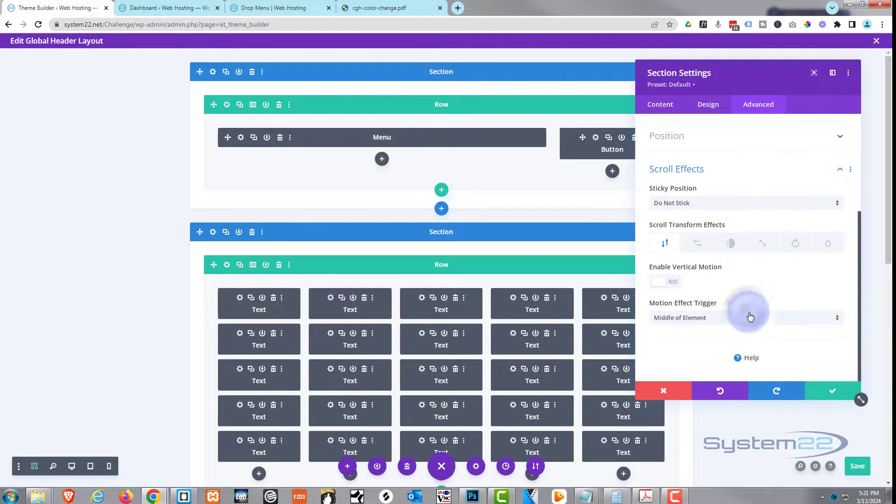
click(731, 203)
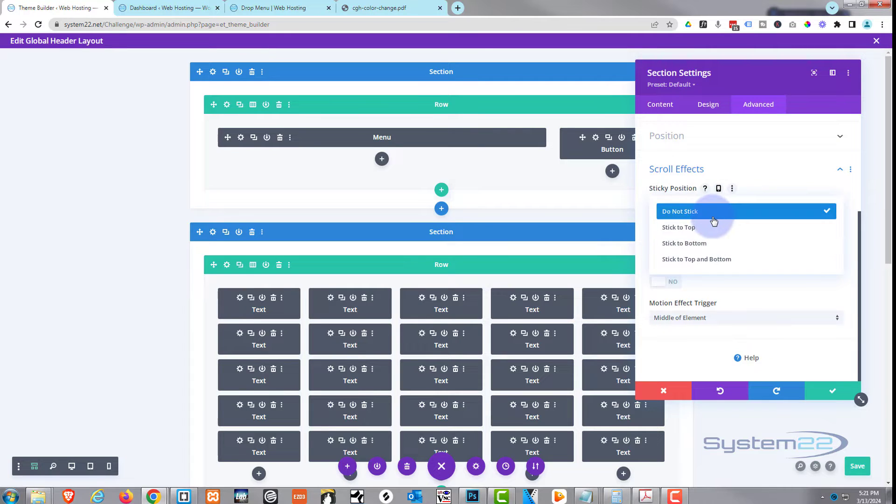
click(692, 136)
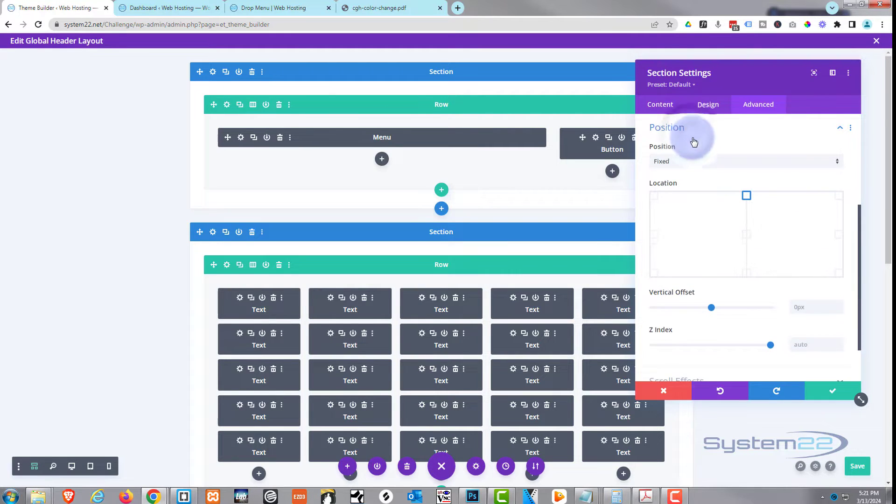
click(746, 196)
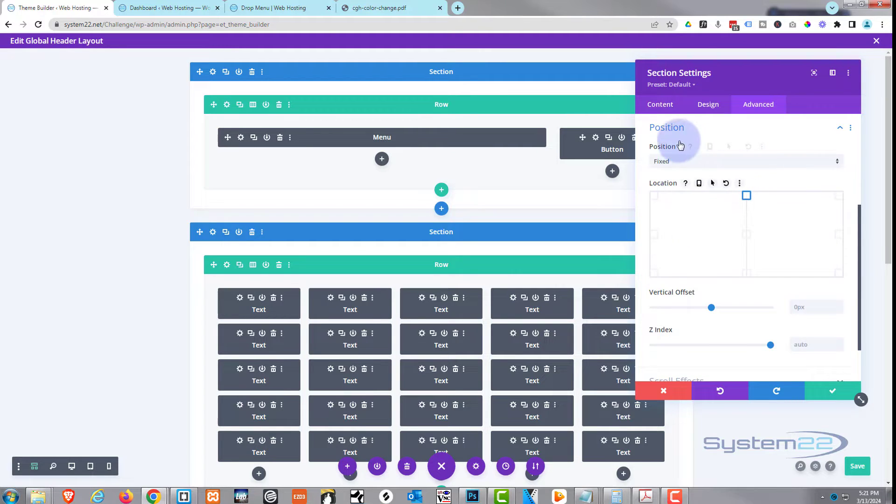
click(821, 395)
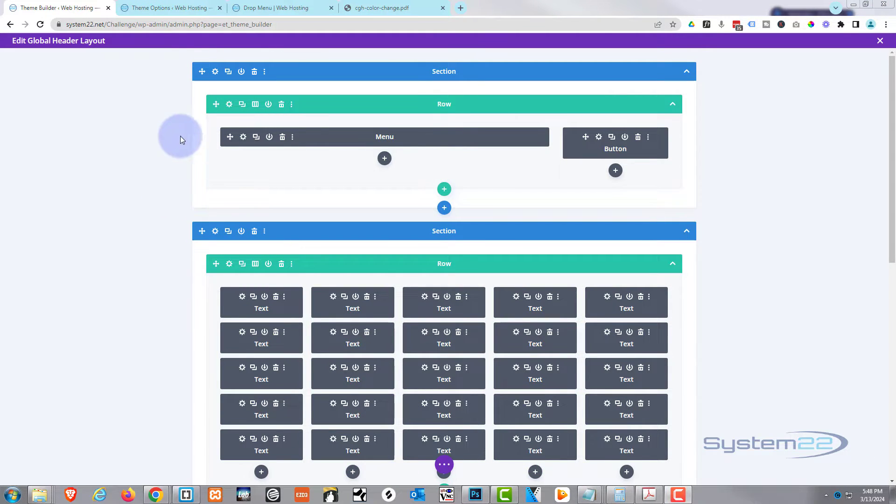
Check the CSS class assigned to the menu section in its advanced settings and close the settings.
click(215, 72)
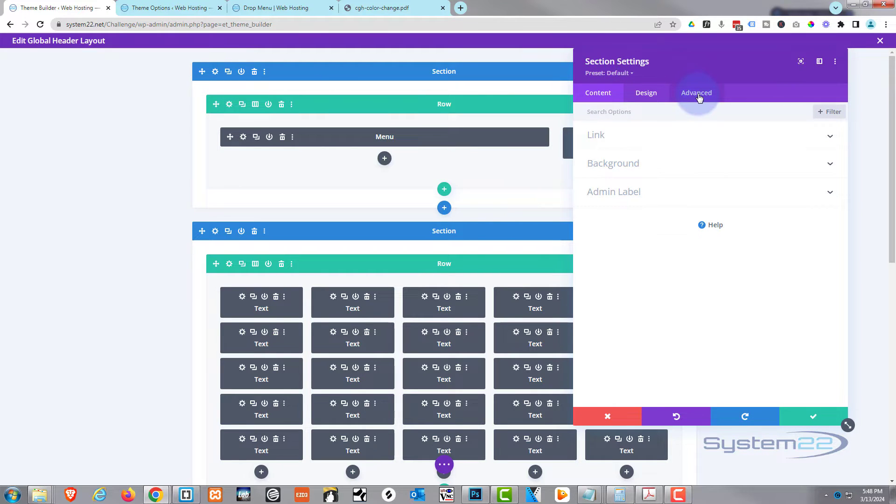
click(694, 93)
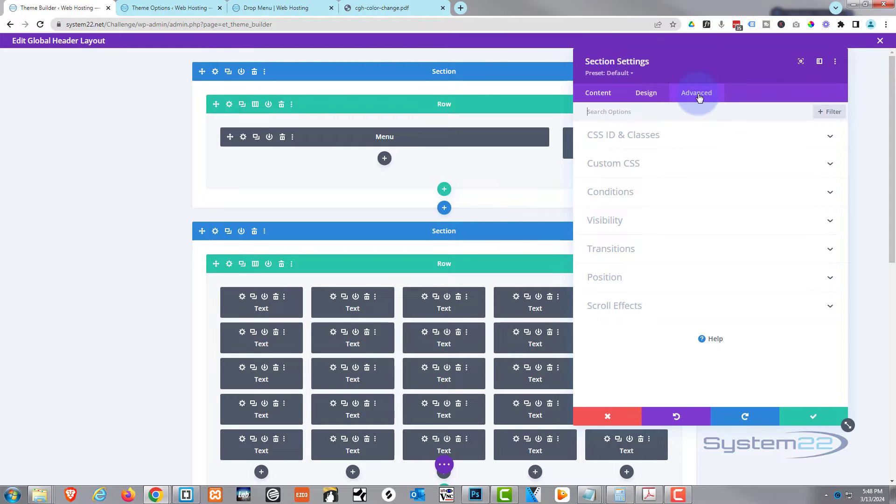
click(694, 135)
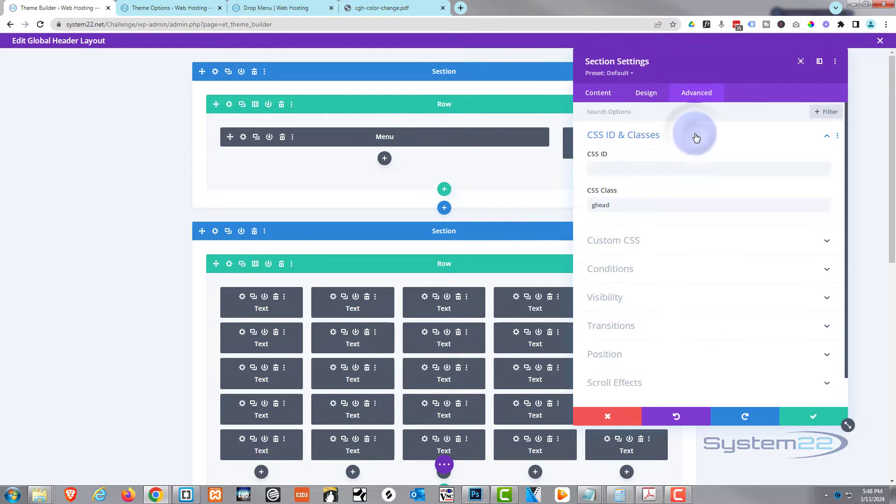
drag(620, 202, 580, 201)
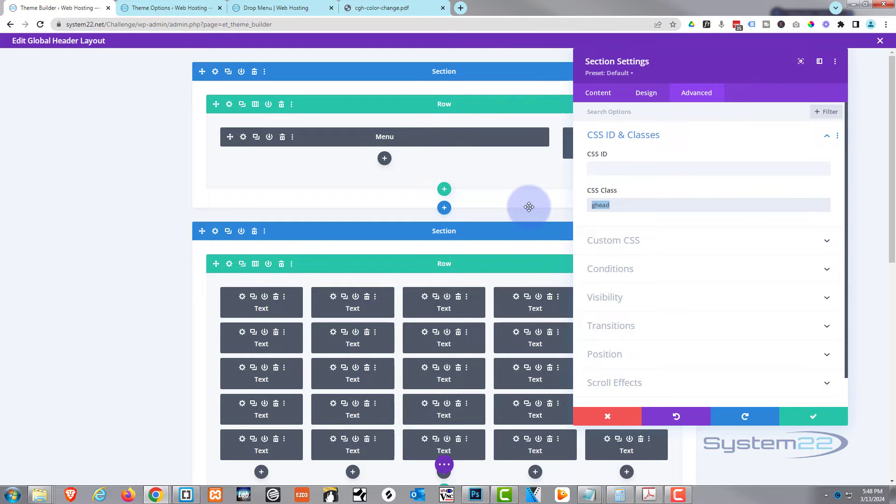
click(645, 207)
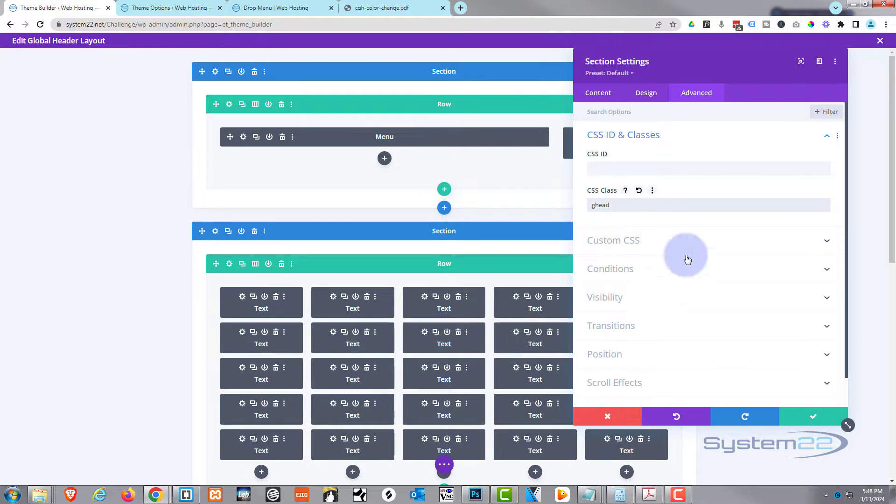
click(818, 418)
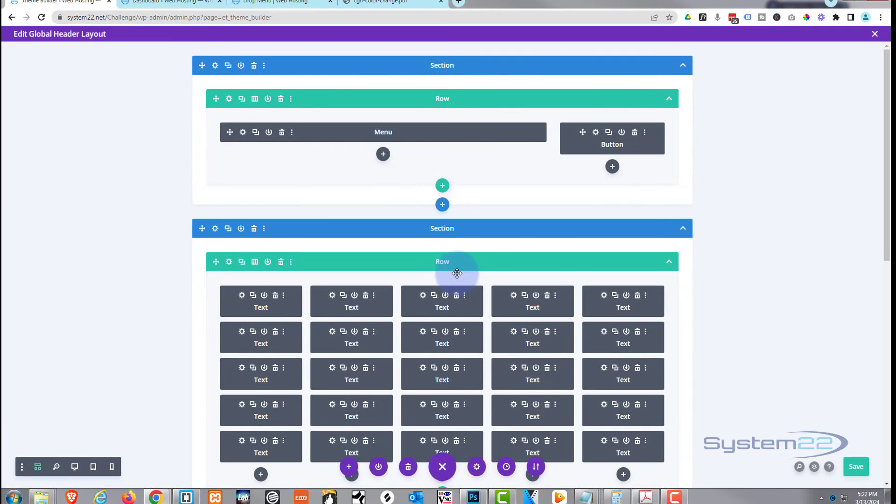
Delete the second Code module from the middle column of the last row in the mega menu section.
scroll(457, 273, down, 7)
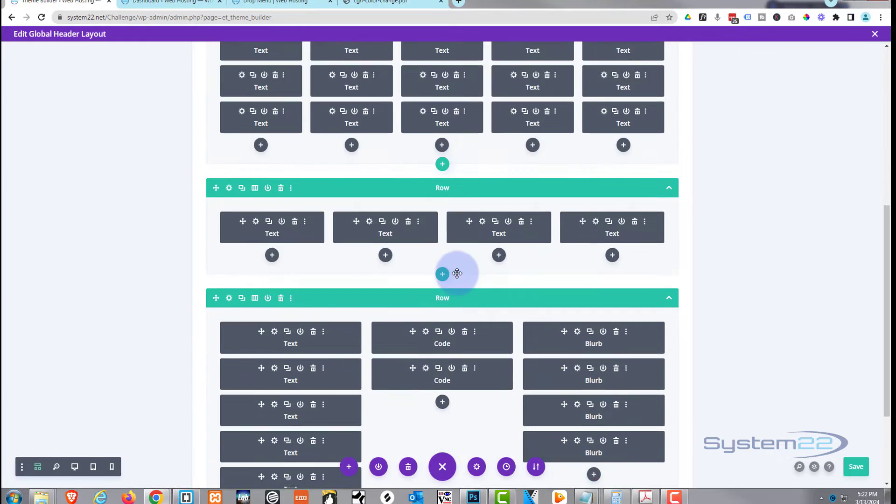
scroll(457, 273, down, 3)
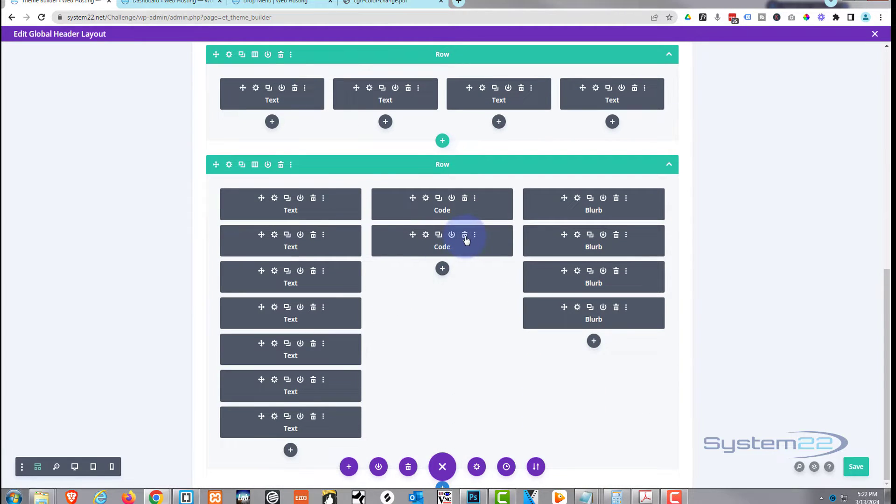
click(464, 237)
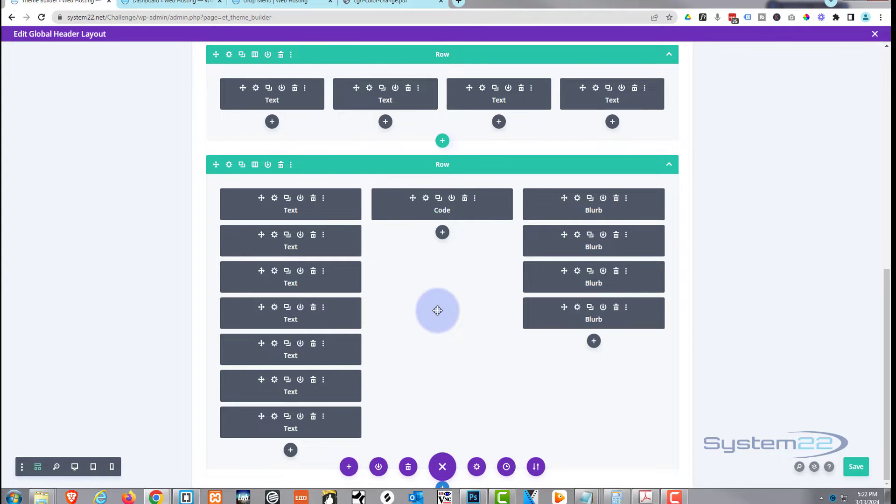
scroll(446, 307, up, 6)
scroll(433, 65, up, 4)
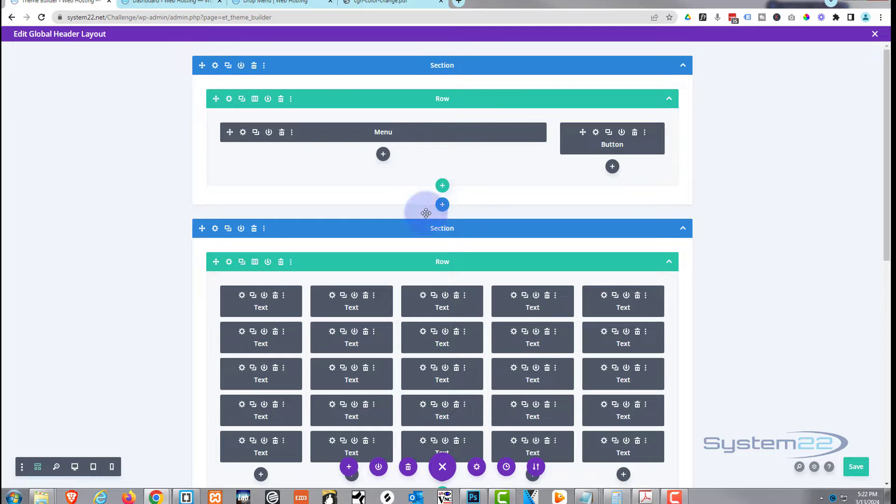
Save the global header layout with the second Code module removed from the last row.
scroll(442, 245, down, 5)
scroll(442, 249, down, 5)
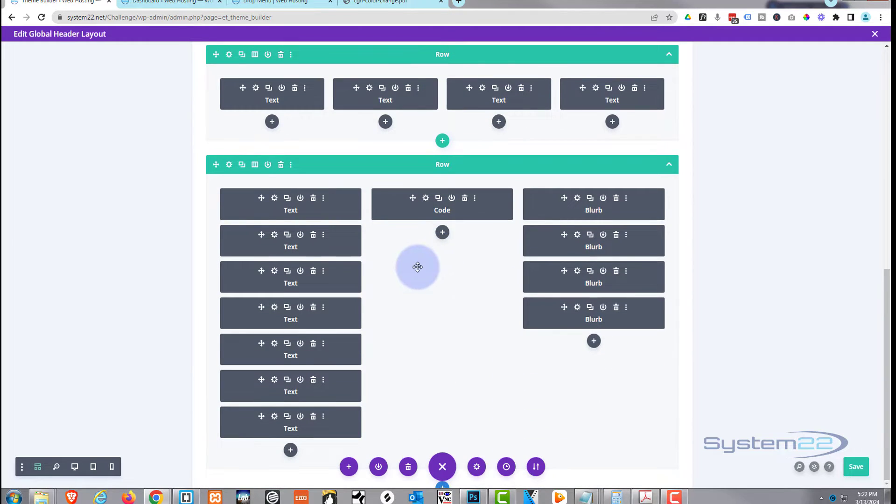
click(862, 473)
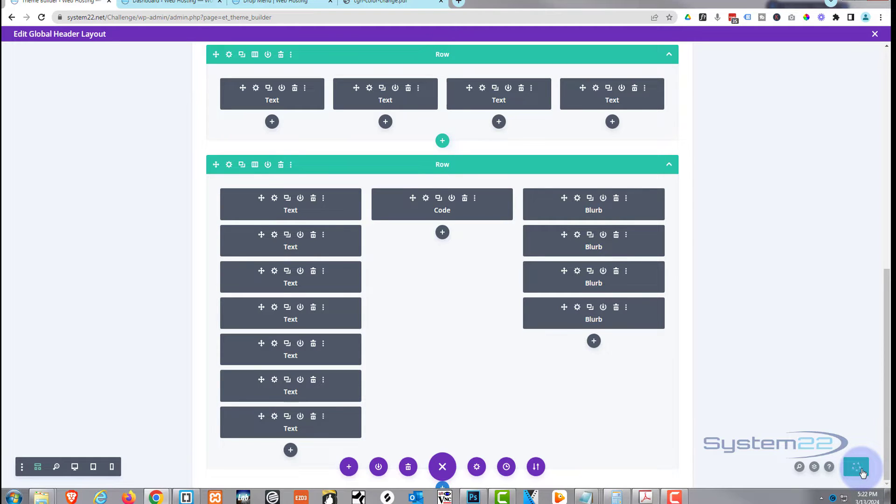
Reload the live Drop Menu page and check how the header looks at the top and while scrolling without the script.
click(274, 2)
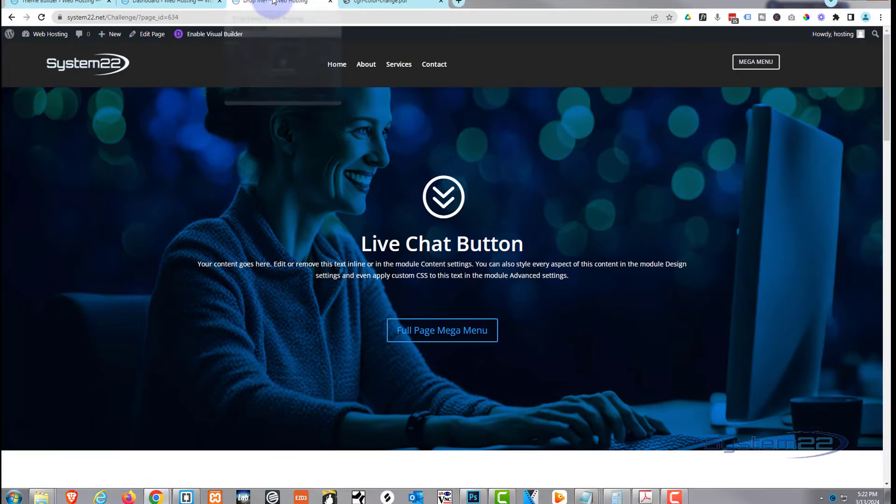
click(41, 18)
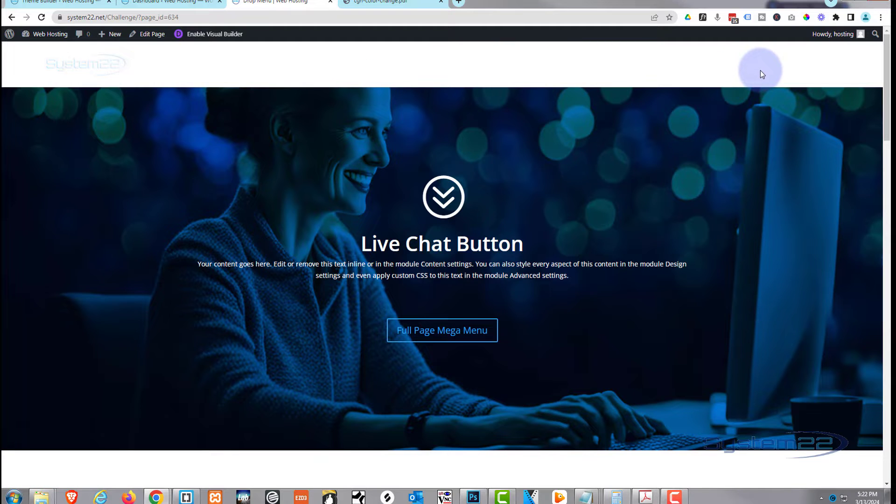
scroll(704, 185, down, 9)
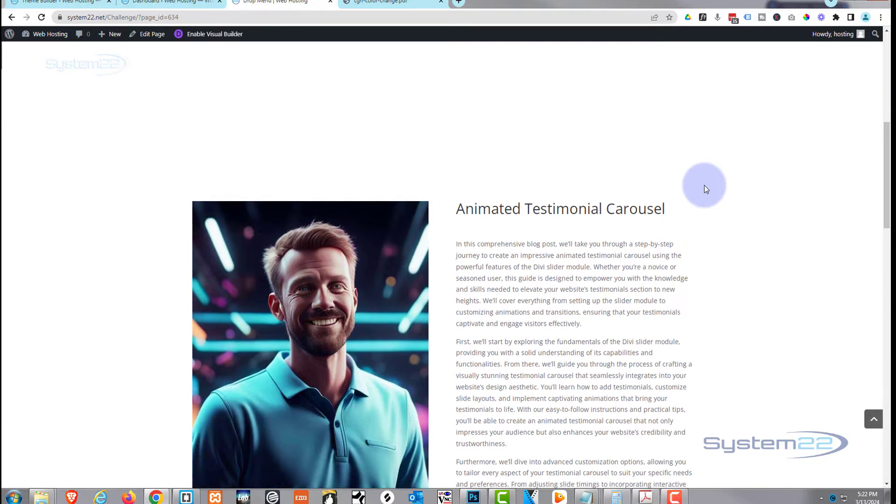
scroll(704, 186, up, 8)
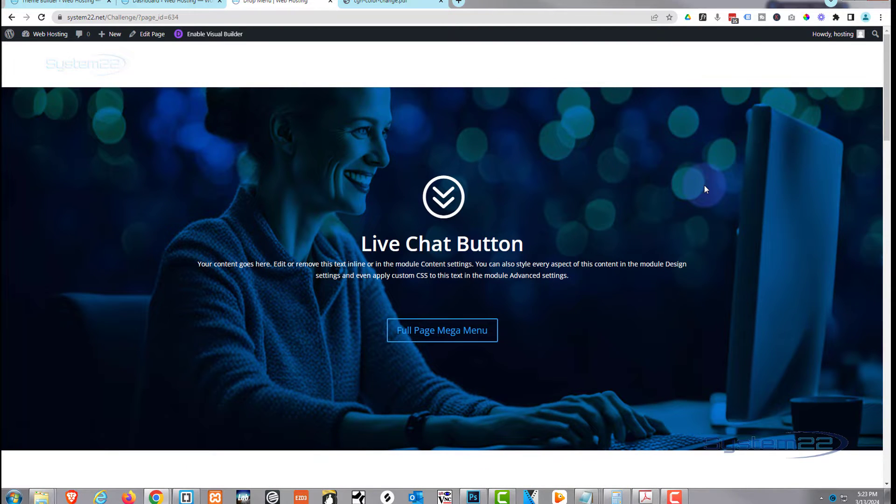
In the Theme Builder header layout, add a new Code module below the existing one in the last row's middle column.
click(79, 3)
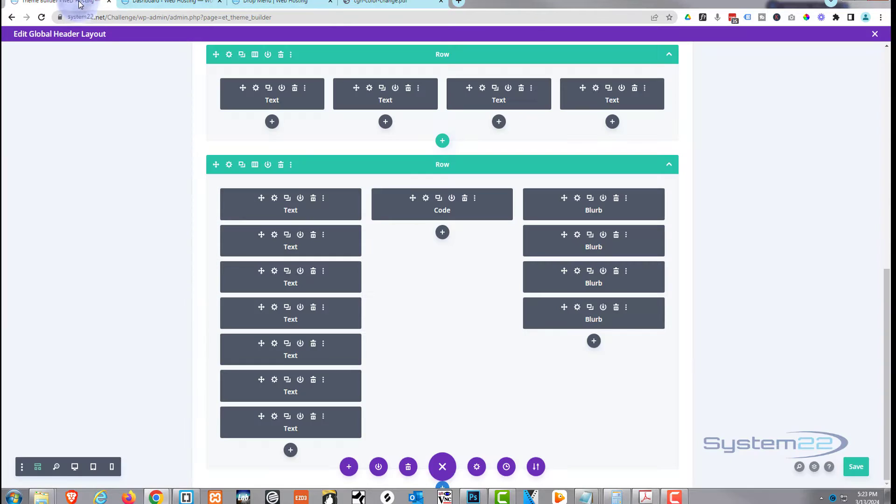
click(442, 240)
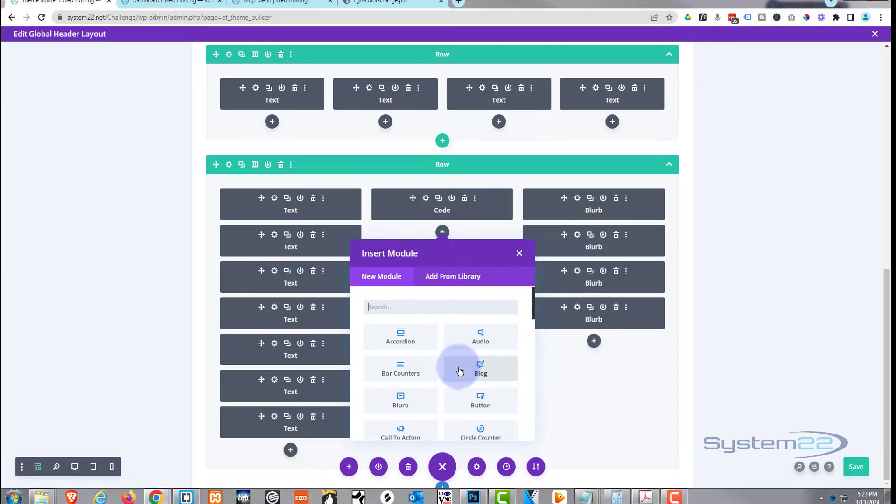
scroll(458, 372, down, 3)
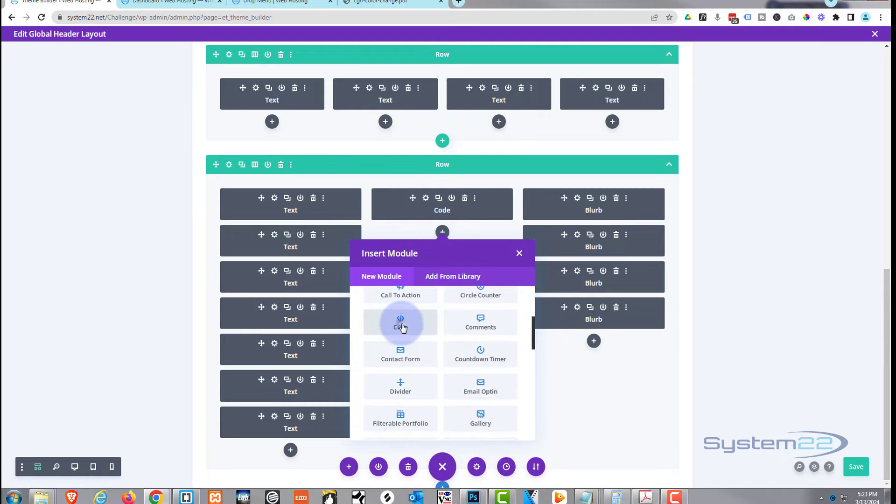
click(402, 326)
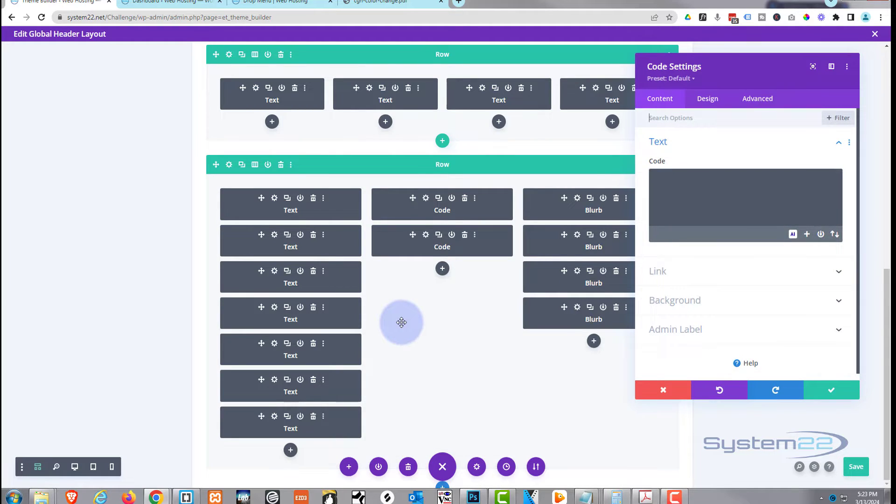
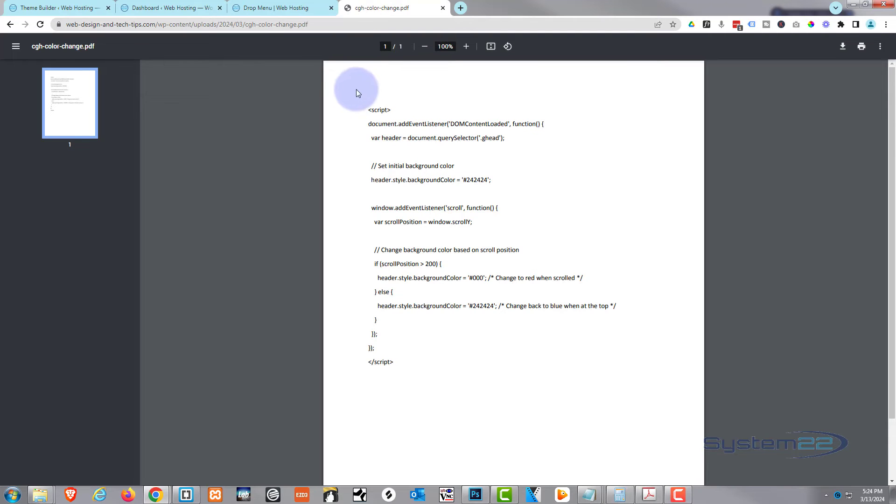
Copy the entire script from cgh-color-change.pdf and paste it into the new Code module's code area.
drag(366, 109, 419, 357)
key(ctrl+c)
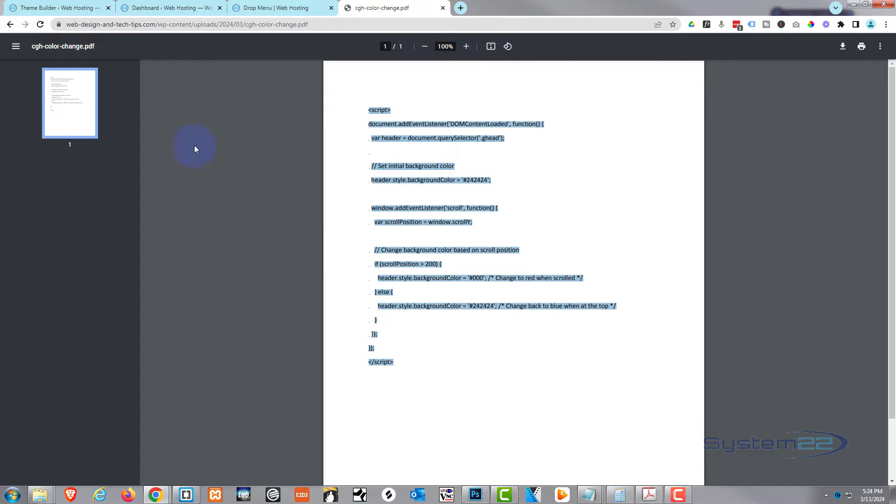
click(80, 8)
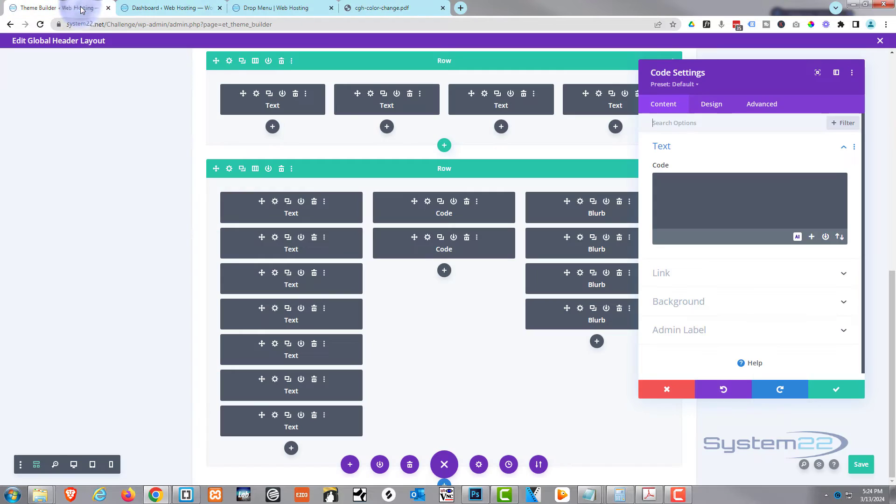
click(694, 206)
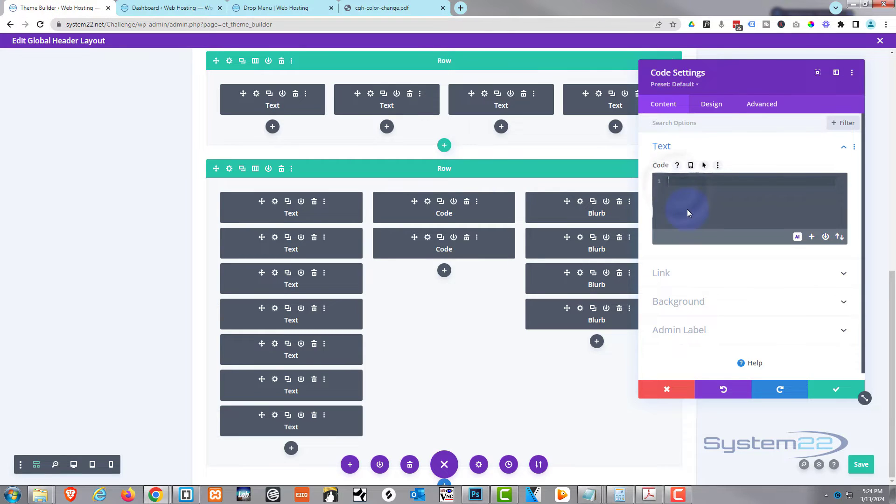
key(ctrl+v)
Enlarge the Code settings window to review the colour and scroll lines of the script, and save the module and header layout.
drag(742, 65, 220, 66)
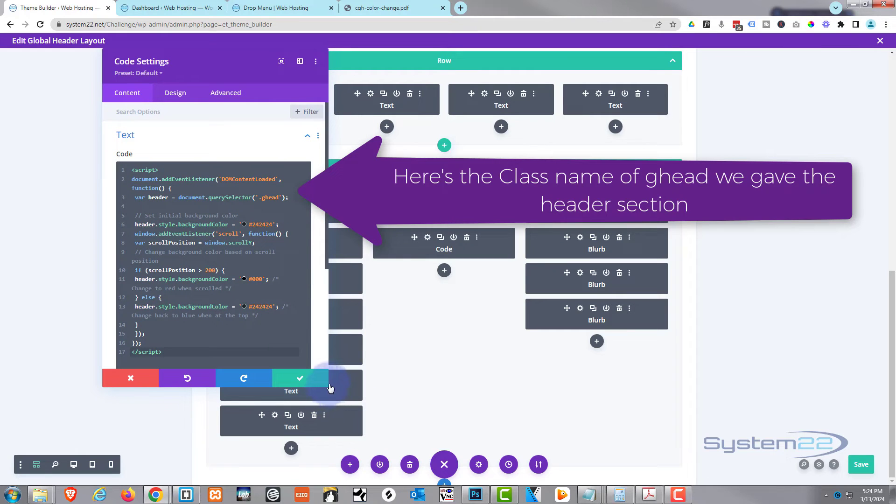
drag(328, 386, 512, 472)
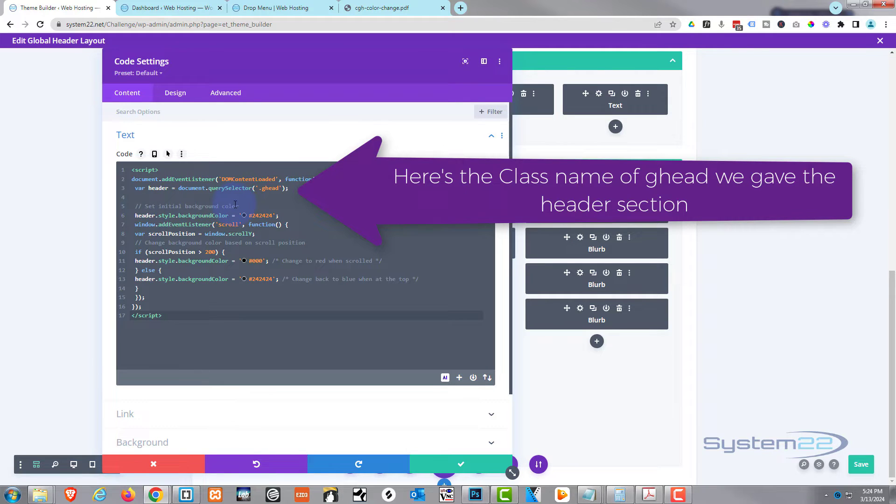
drag(280, 216, 289, 208)
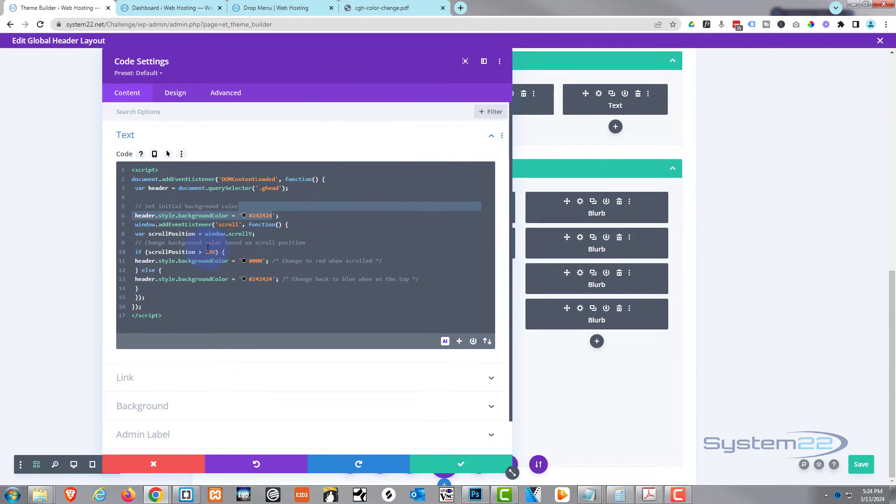
click(288, 249)
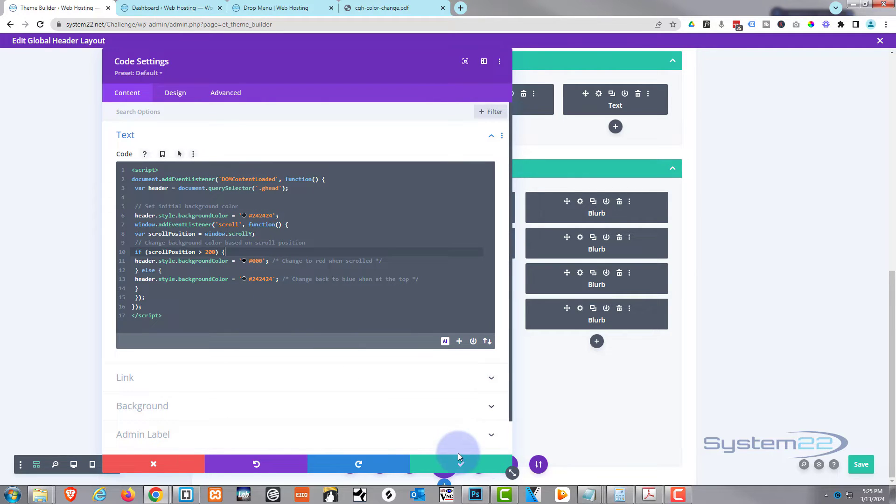
click(465, 466)
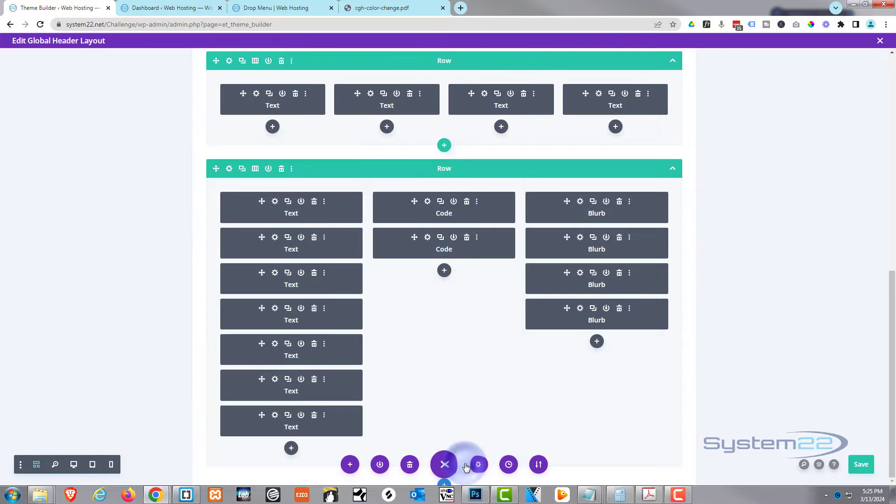
click(861, 467)
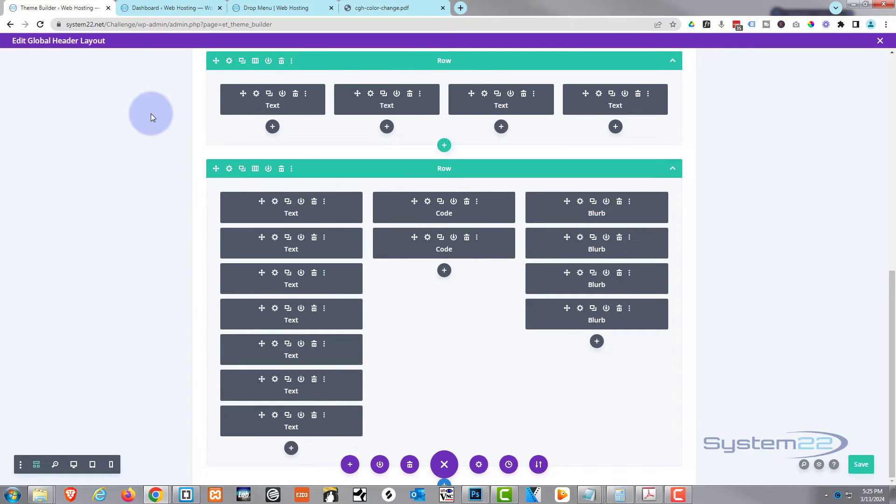
Reload the live Drop Menu page and test the header's background colour change by scrolling down and back to the top.
click(265, 6)
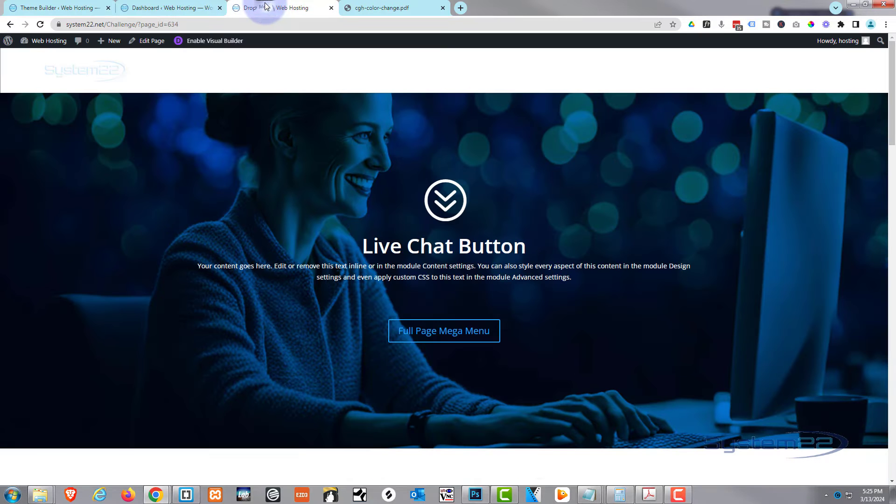
click(41, 24)
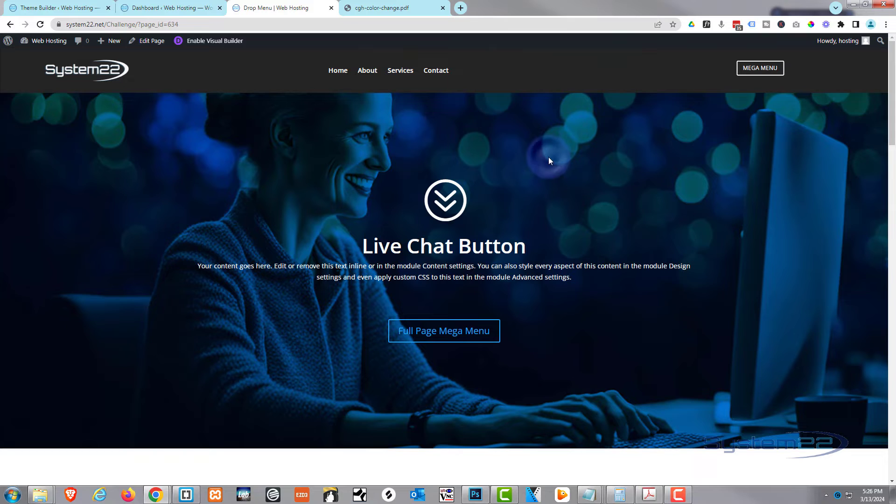
scroll(547, 157, down, 4)
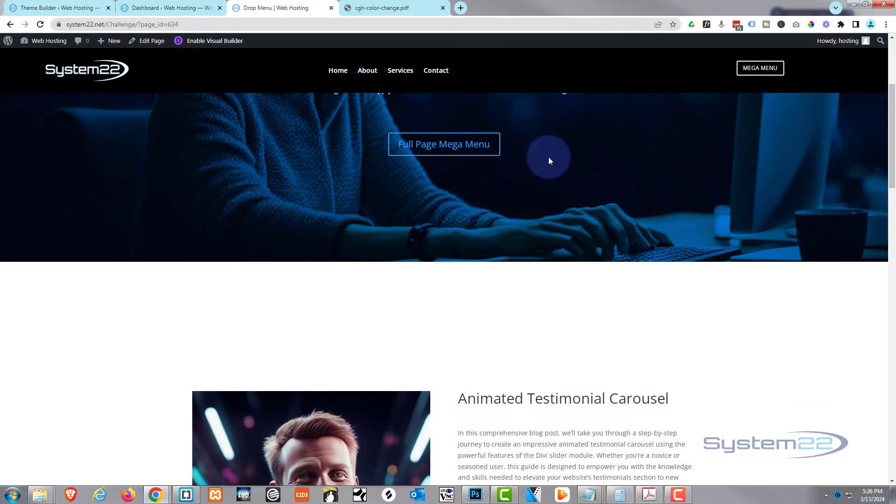
scroll(549, 161, up, 4)
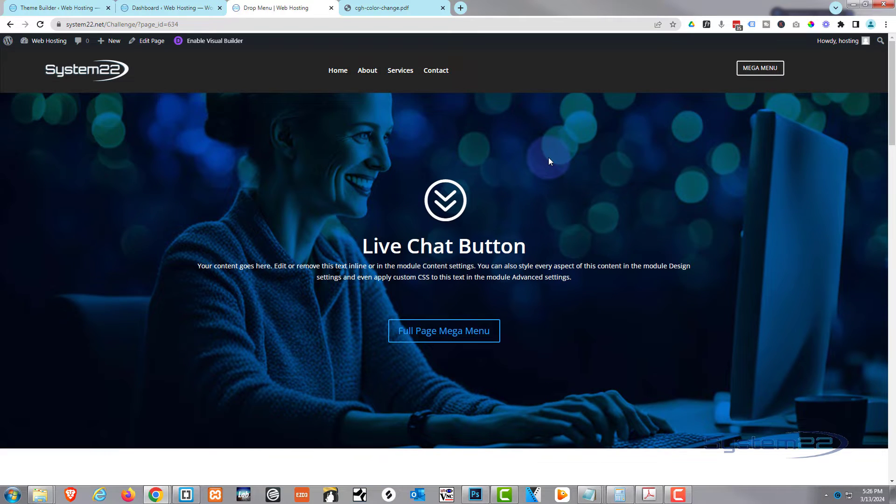
scroll(548, 158, down, 6)
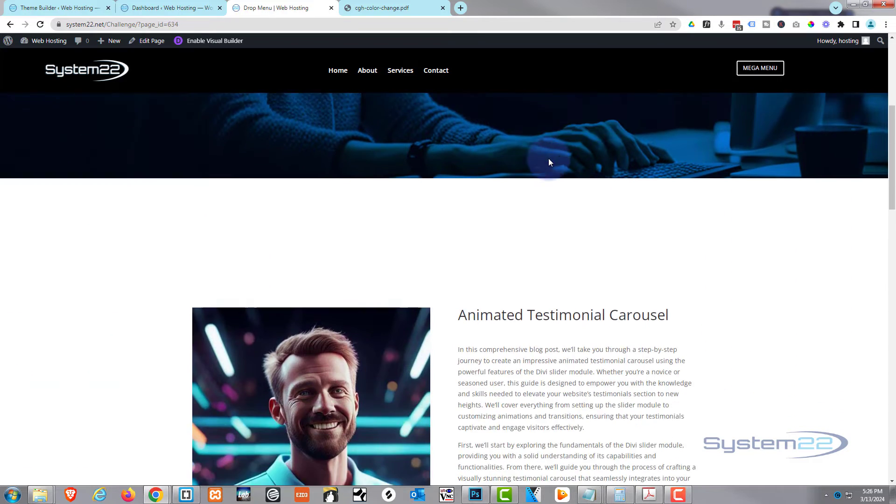
scroll(548, 162, up, 6)
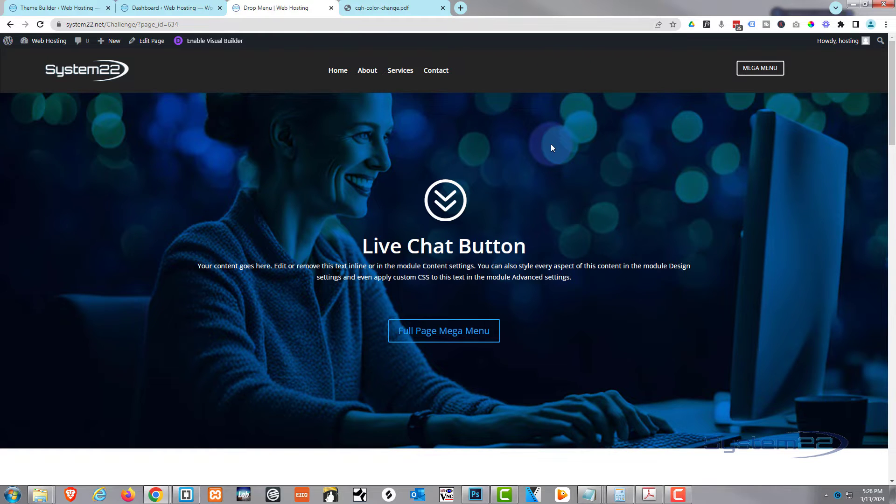
scroll(552, 148, down, 2)
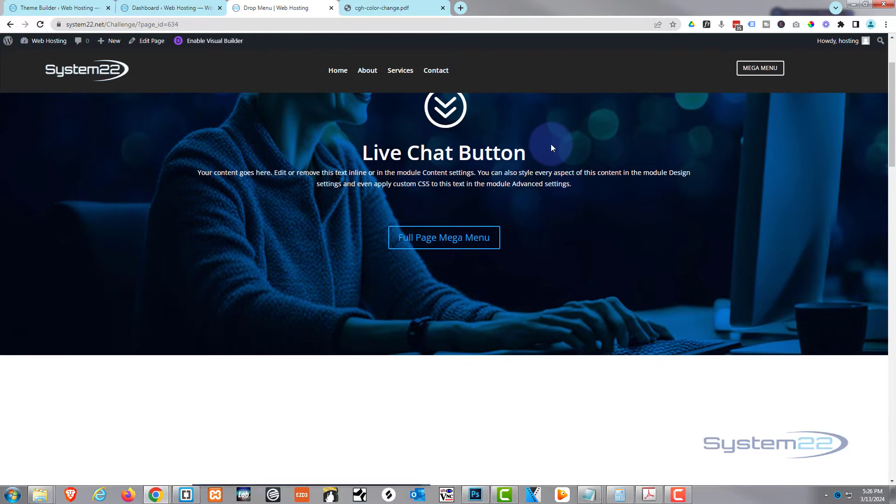
scroll(552, 148, up, 2)
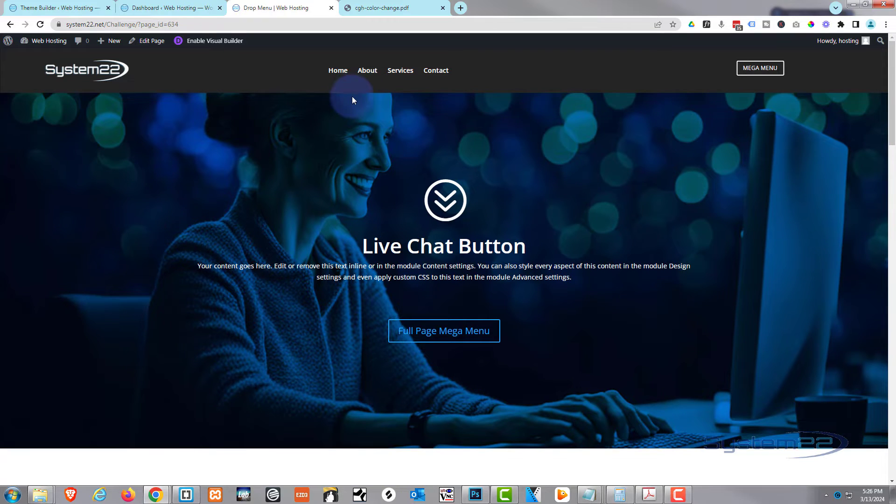
Reopen the second Code module in the header layout and set the script's initial header background colour to transparent.
click(66, 8)
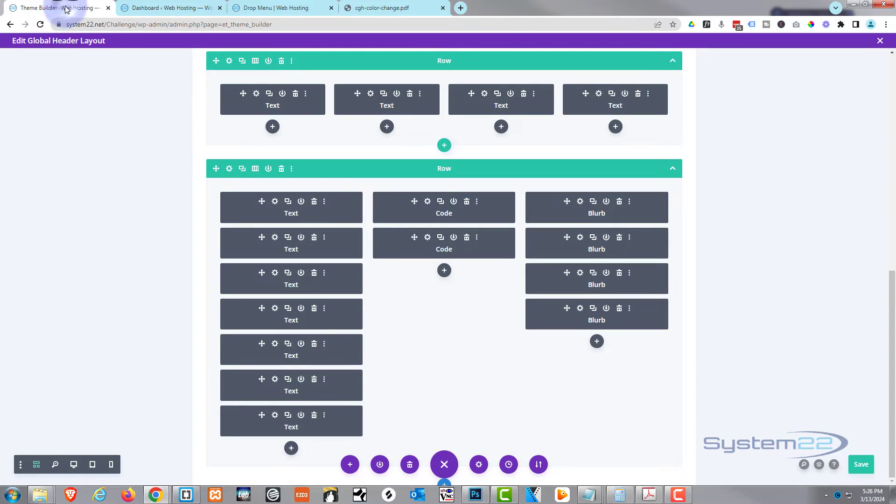
click(428, 237)
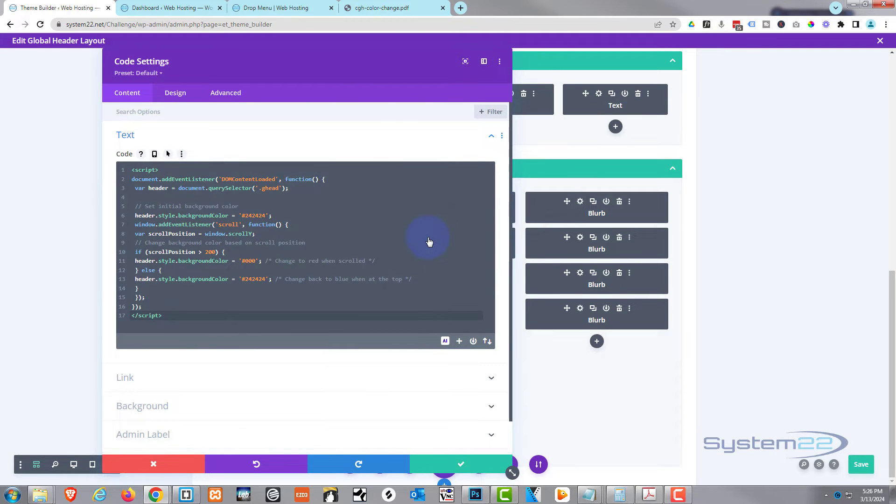
triple_click(242, 215)
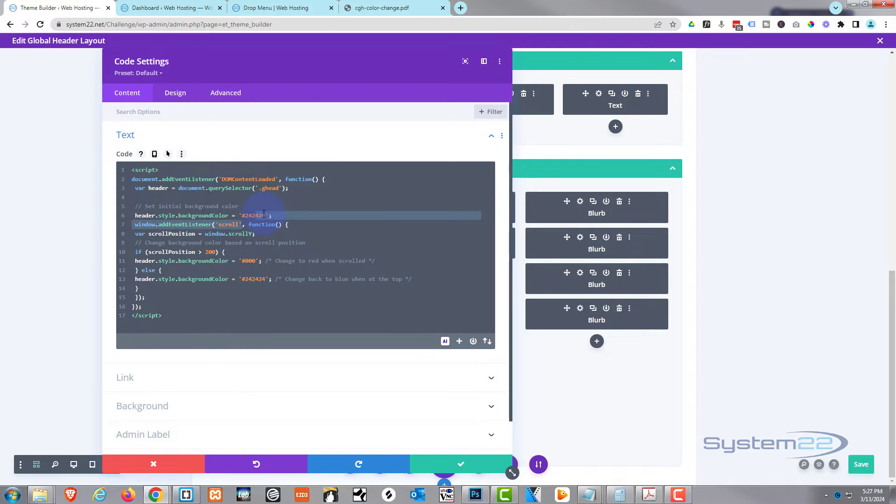
double_click(243, 214)
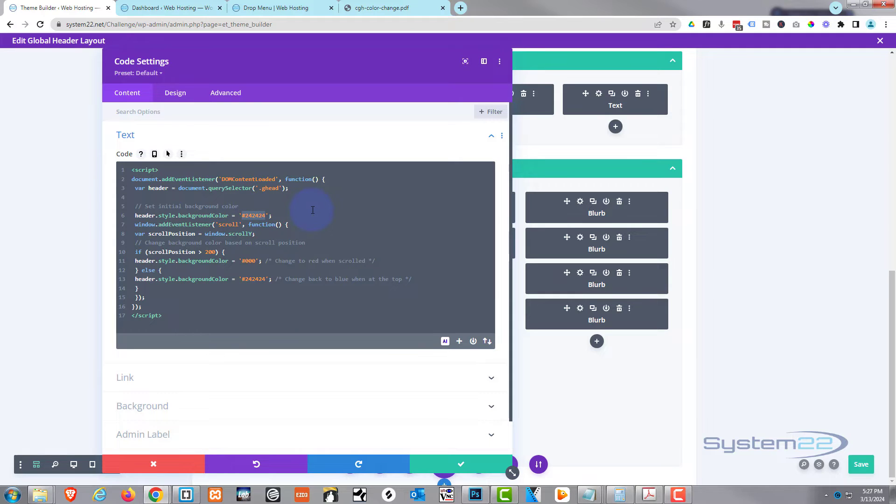
text(transparent)
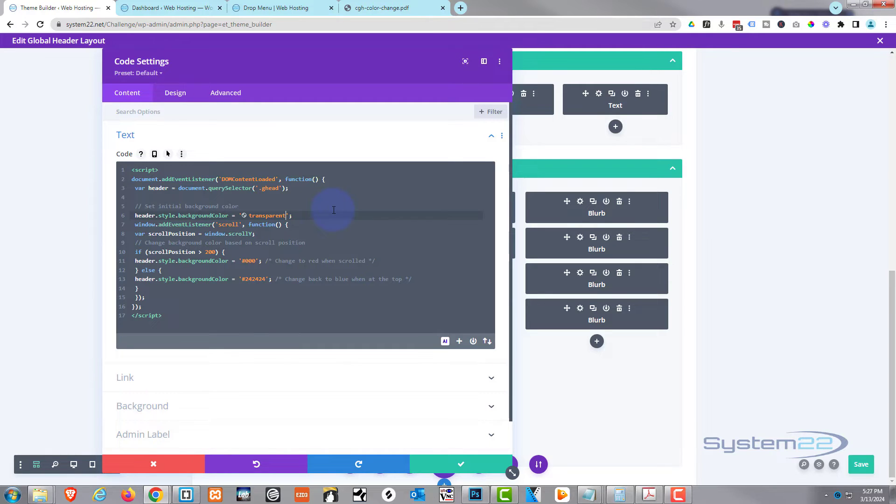
Copy the transparent value from the initial background line into the else branch's backgroundColor in the script, replacing the hex colour.
drag(248, 214, 285, 213)
key(ctrl+c)
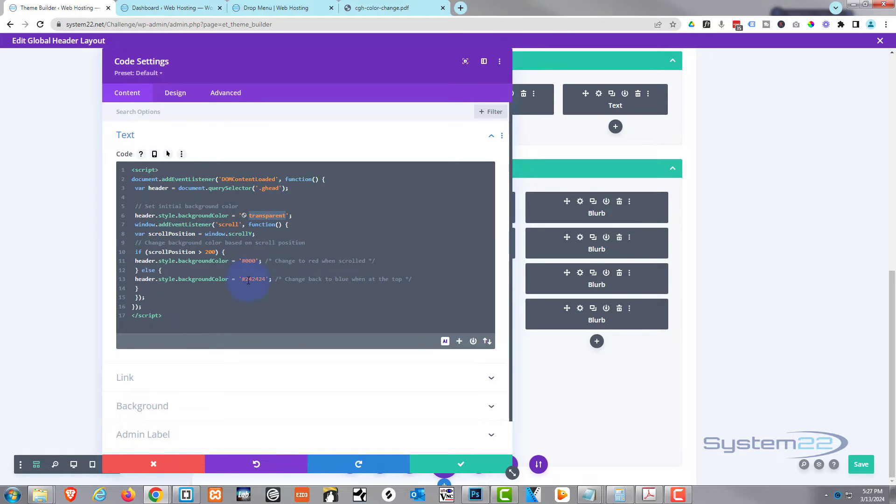
drag(242, 279, 266, 279)
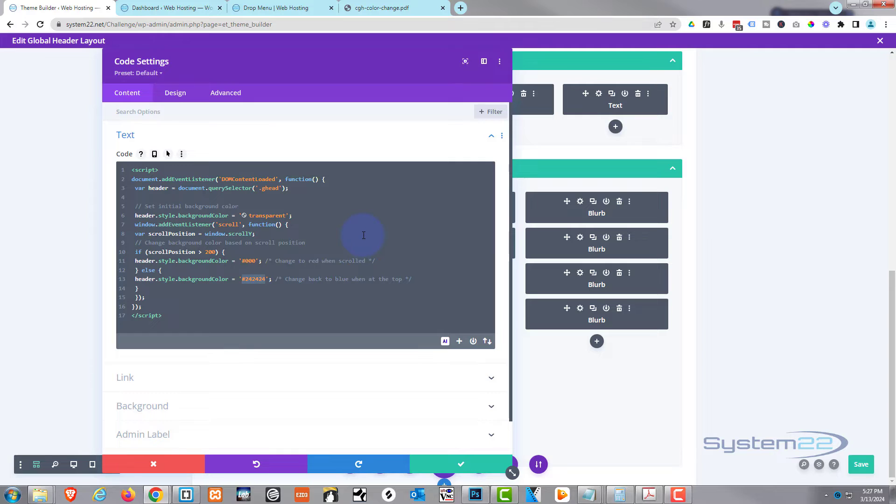
key(ctrl+v)
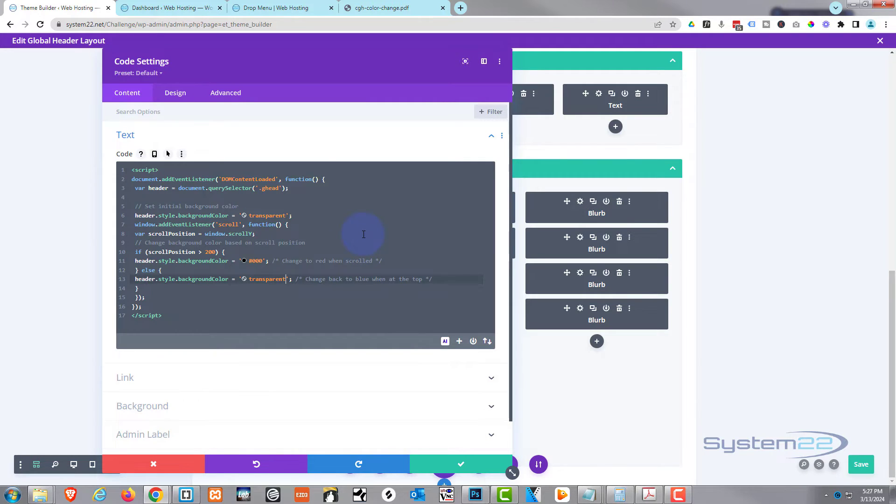
Lower the opacity of the script's black scrolled background with the colour picker to rgba(0,0,0,0.52).
click(245, 263)
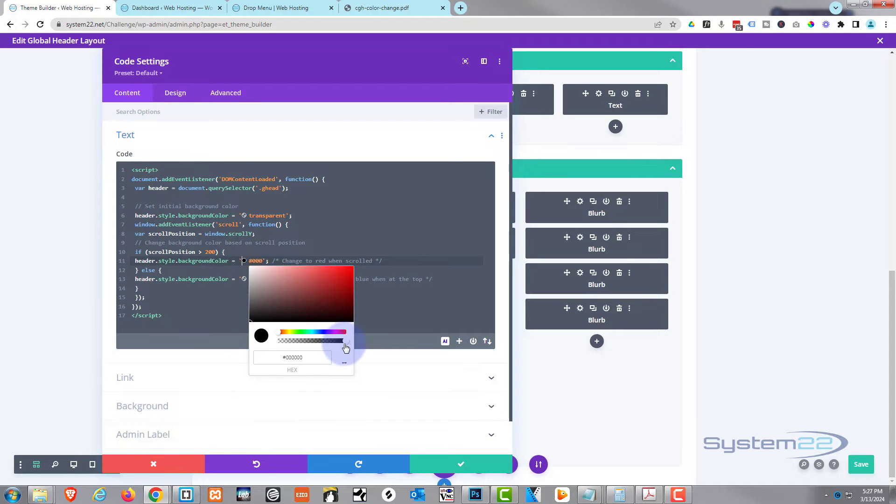
drag(347, 344, 316, 346)
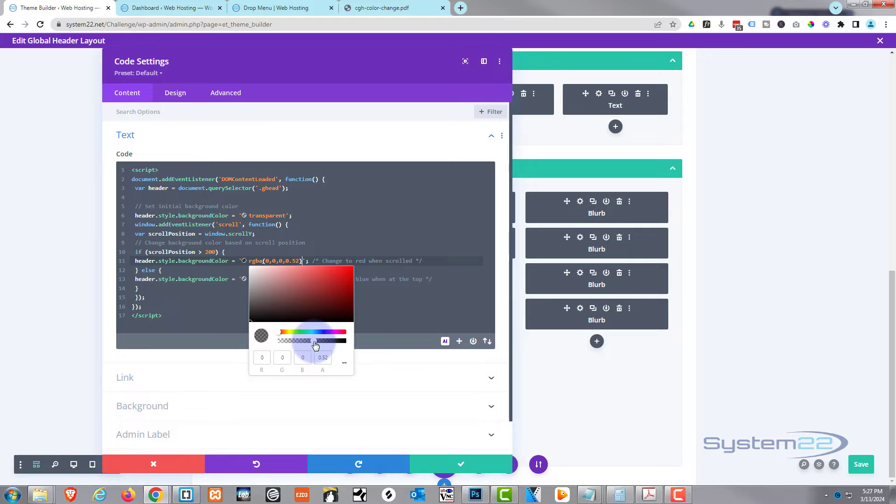
click(345, 245)
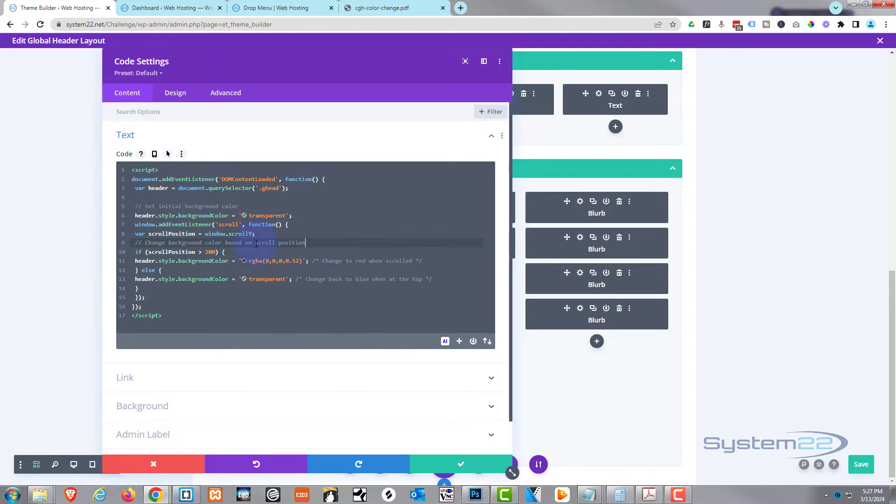
key(ctrl+s)
Set the scrollPosition threshold in the script to 0, and save the Code module and the header layout.
double_click(207, 251)
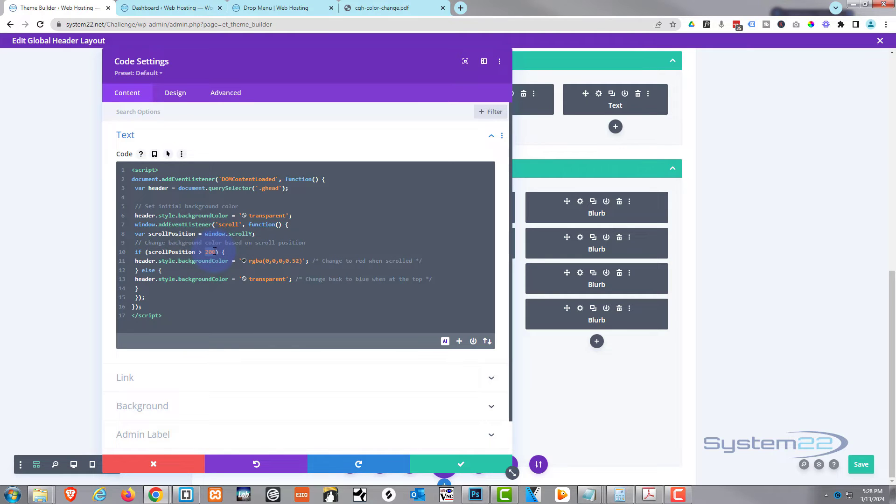
text(0)
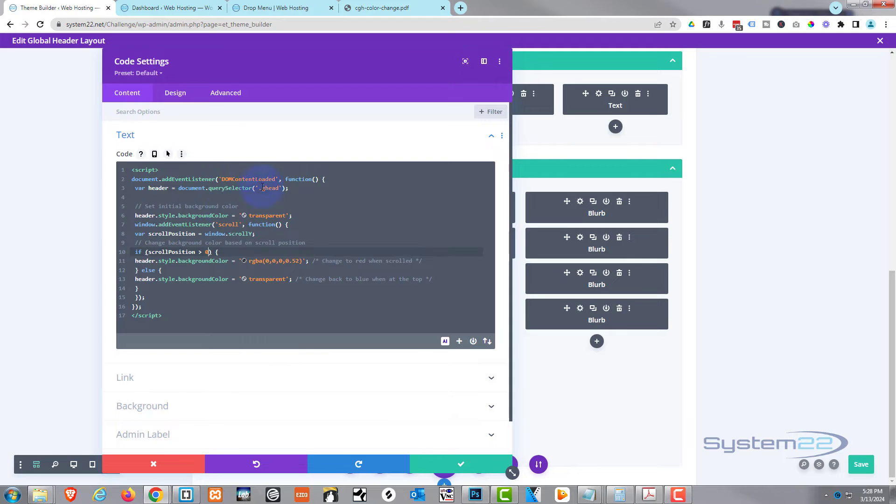
click(440, 464)
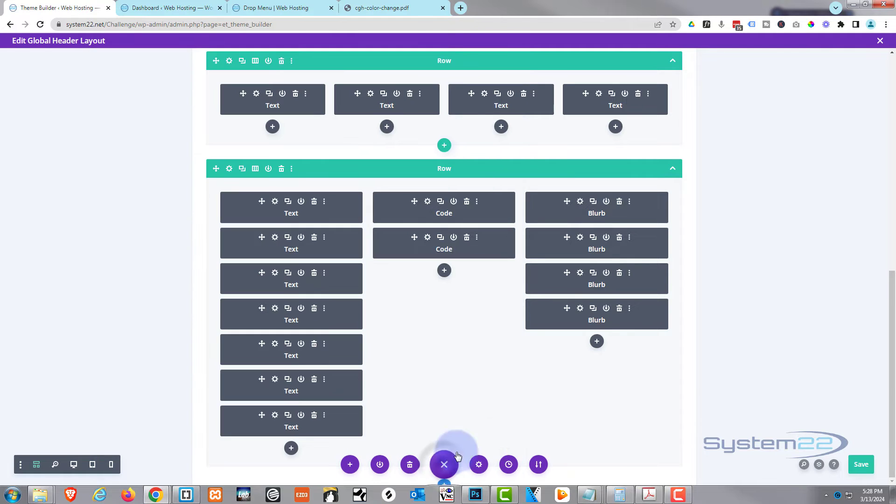
click(852, 466)
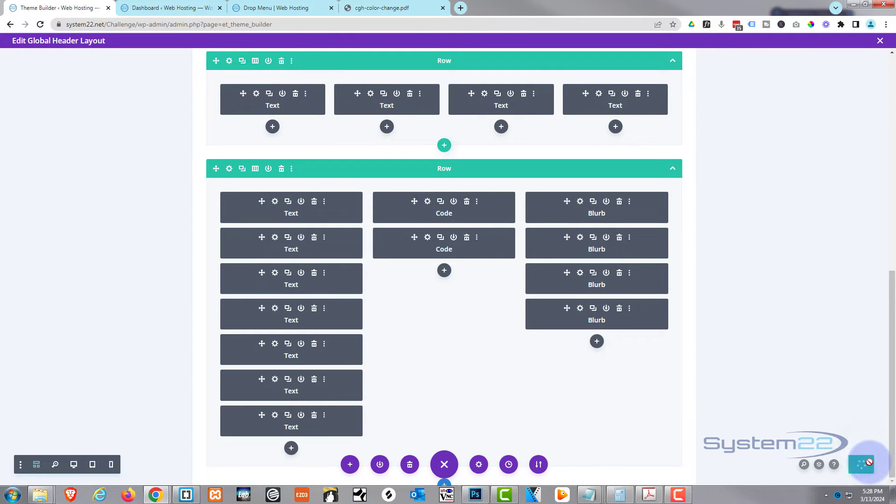
Reload the live Drop Menu page, and open and close the Mega Menu overlay from the header.
click(277, 5)
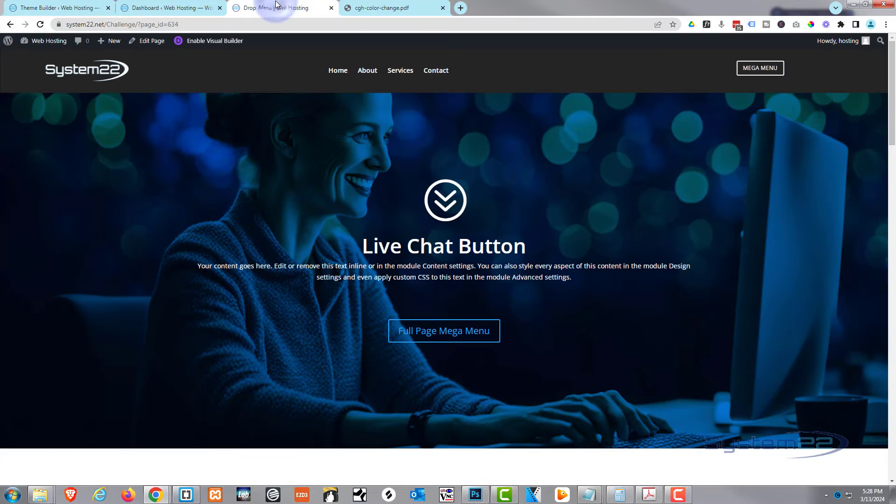
click(39, 25)
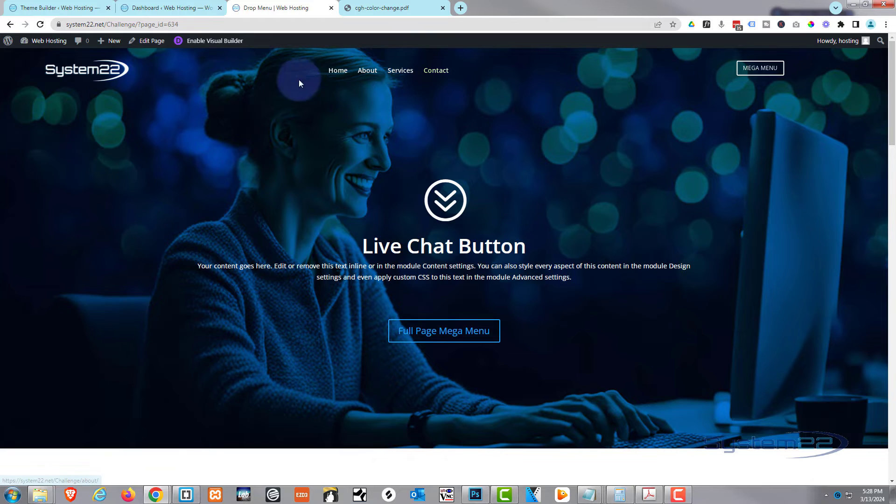
click(757, 68)
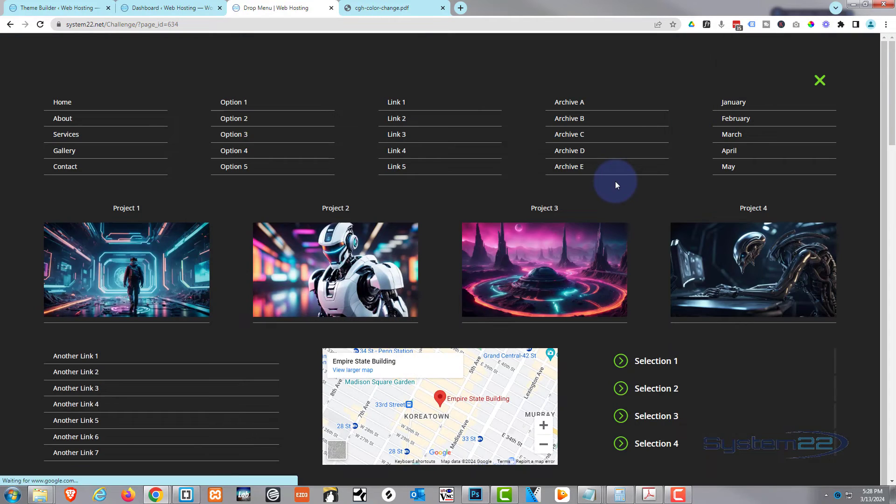
click(822, 83)
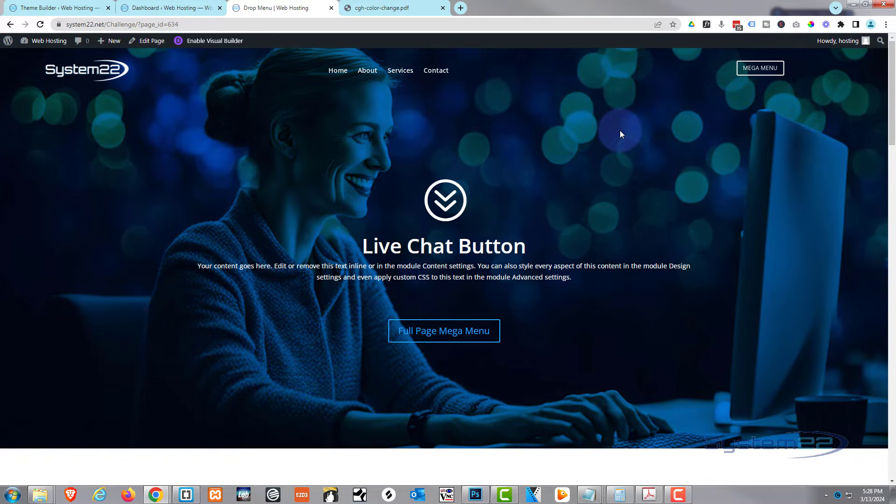
Test the header's change between transparent and semi-transparent black by scrolling the live page down and back to the top twice.
scroll(620, 131, down, 2)
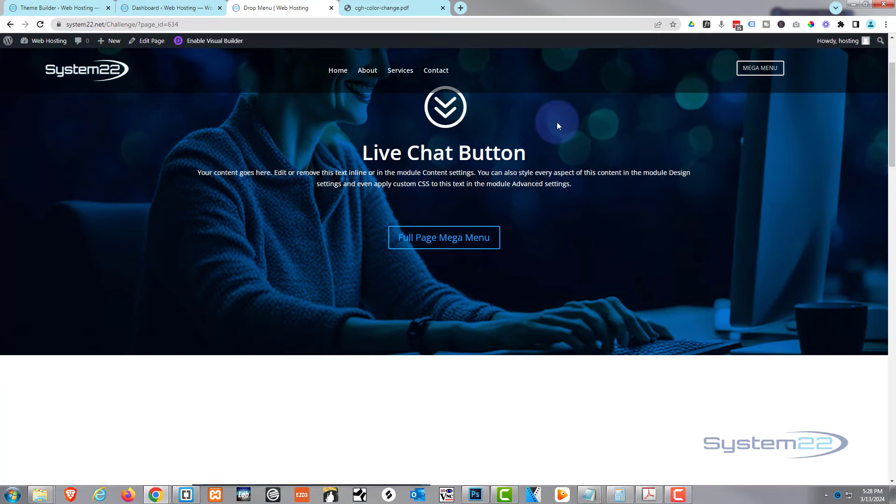
scroll(557, 124, down, 8)
scroll(558, 124, down, 5)
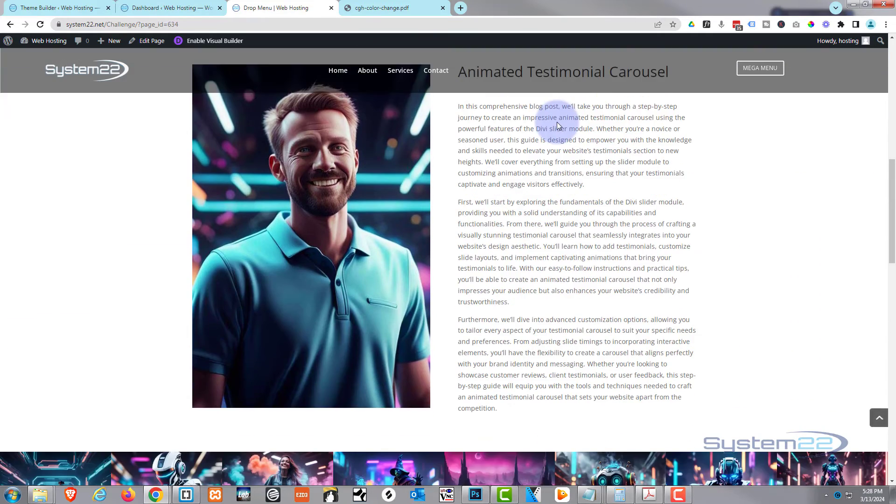
scroll(557, 122, down, 3)
scroll(556, 121, up, 7)
scroll(557, 122, up, 10)
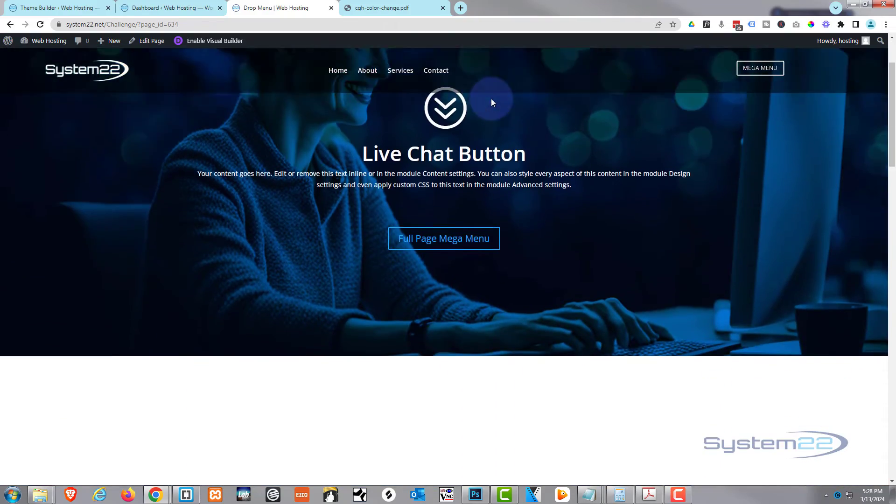
scroll(491, 99, down, 8)
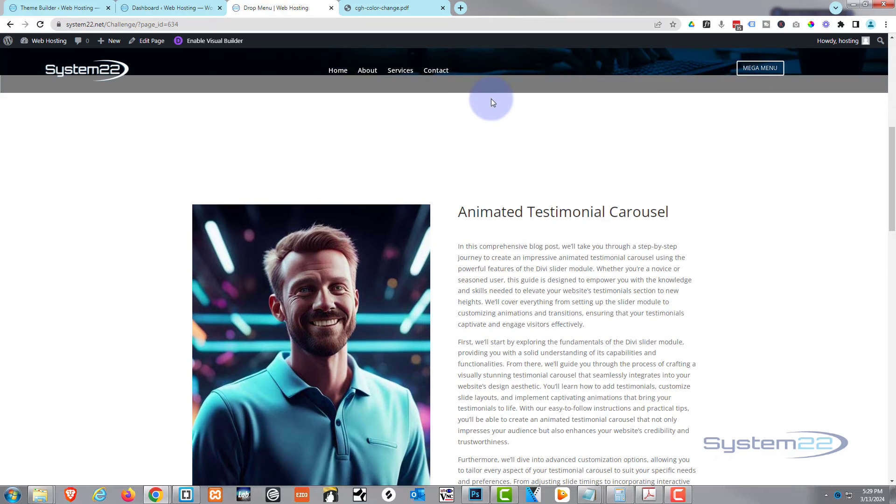
scroll(491, 99, up, 3)
scroll(491, 103, up, 4)
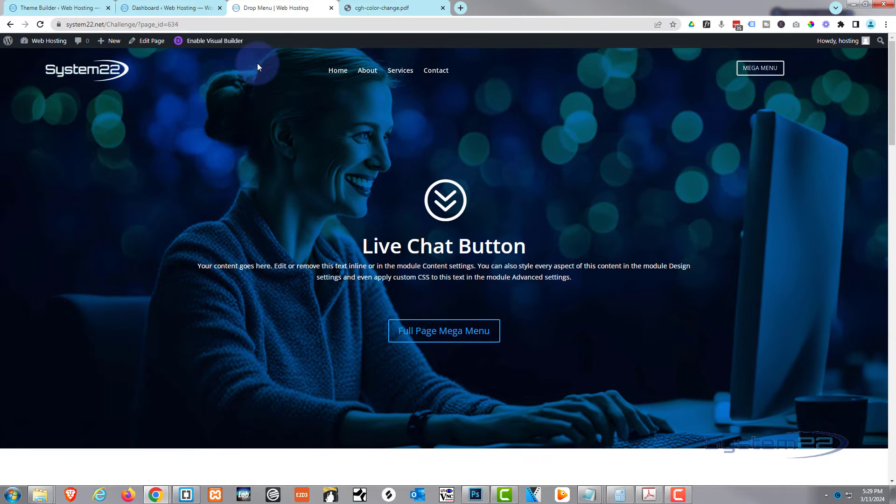
Reopen the second Code module in the Theme Builder header layout, set the scrollPosition threshold to 800, and save the module.
click(42, 9)
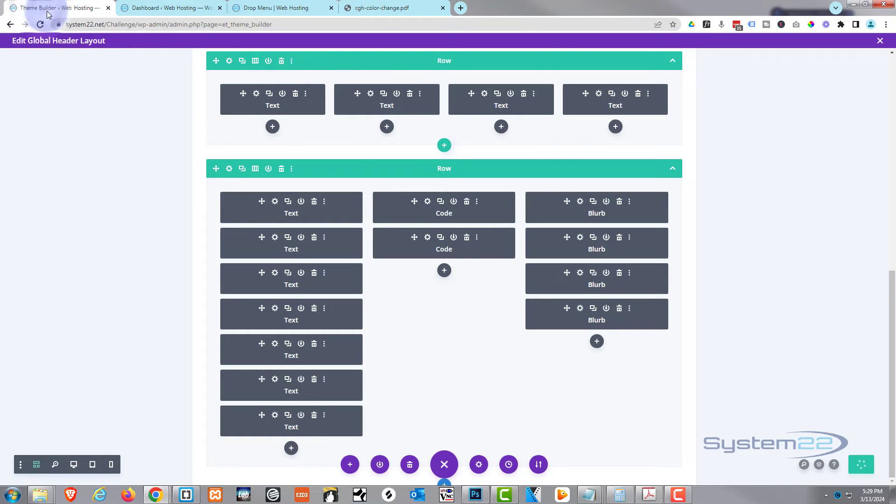
click(427, 239)
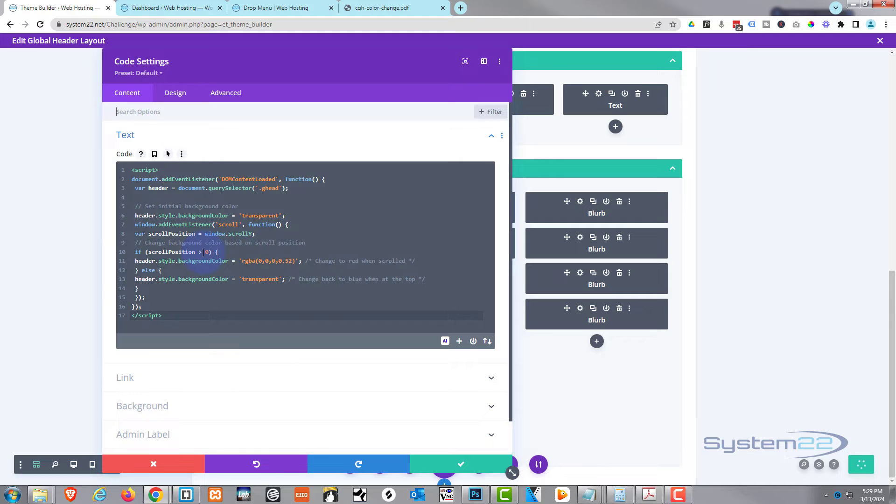
drag(207, 253, 207, 267)
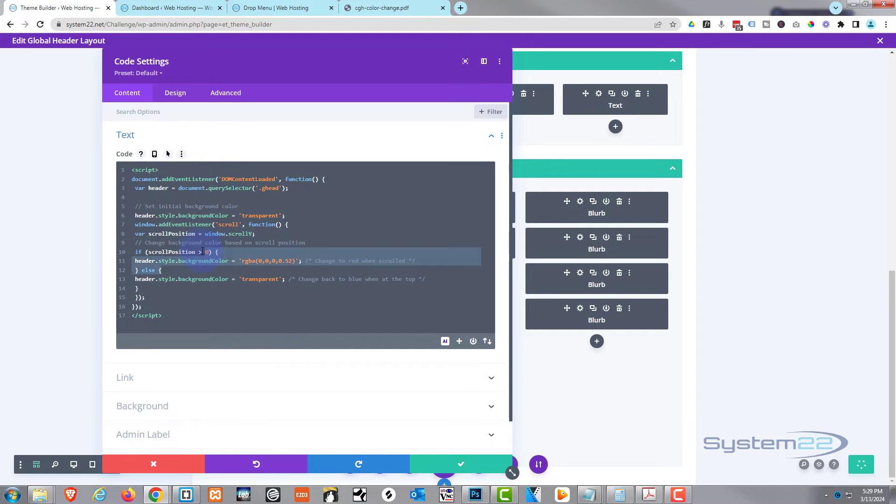
click(206, 252)
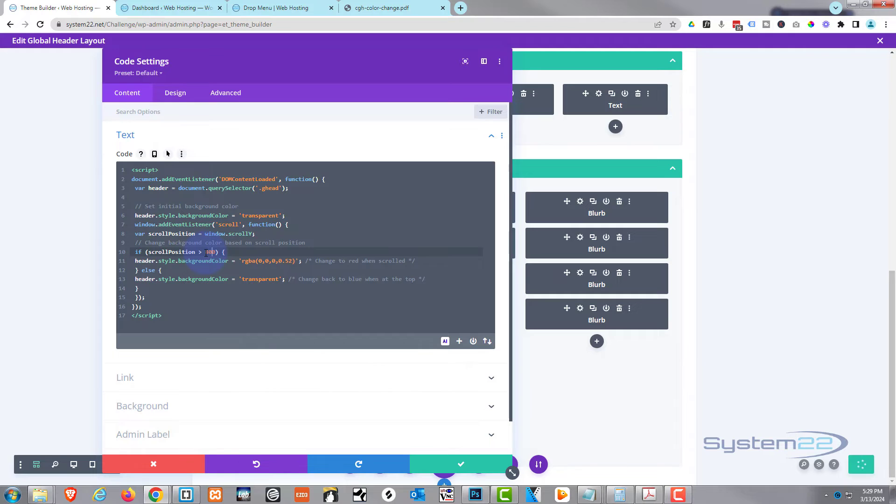
click(453, 464)
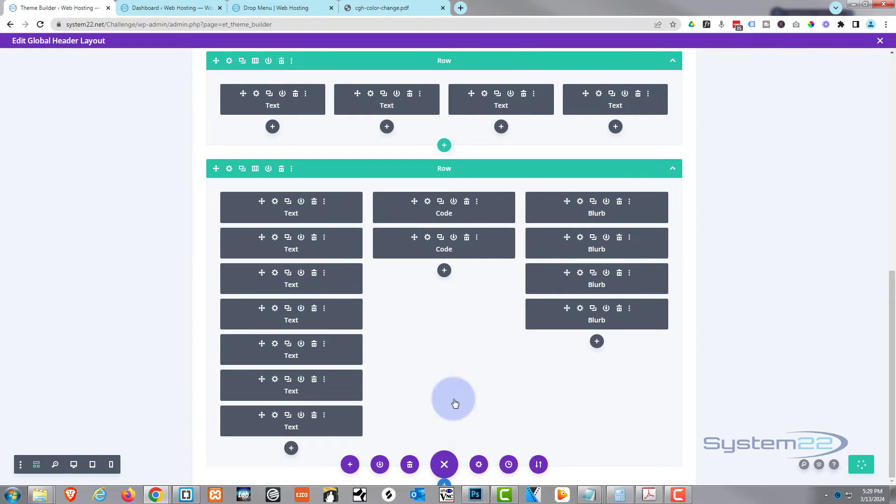
Reopen the second Code module, set the scrolled background to rgba(0,0,0,0.75), and save the module and header layout.
click(427, 238)
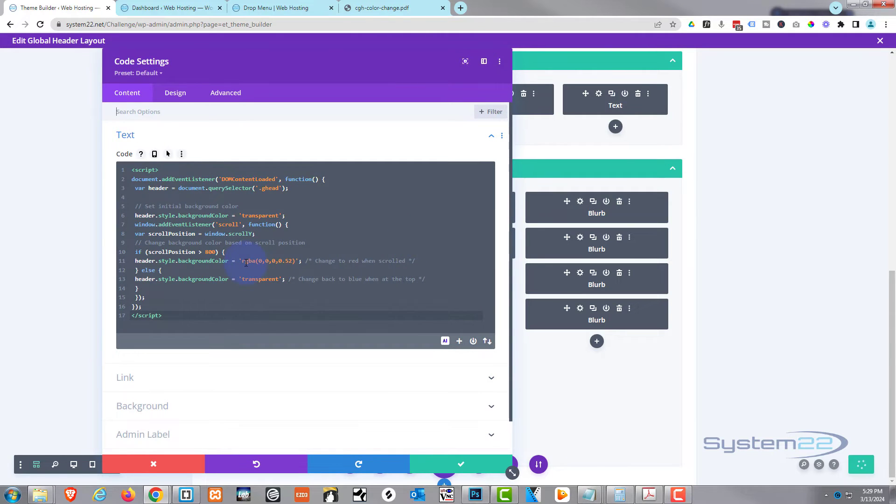
click(290, 260)
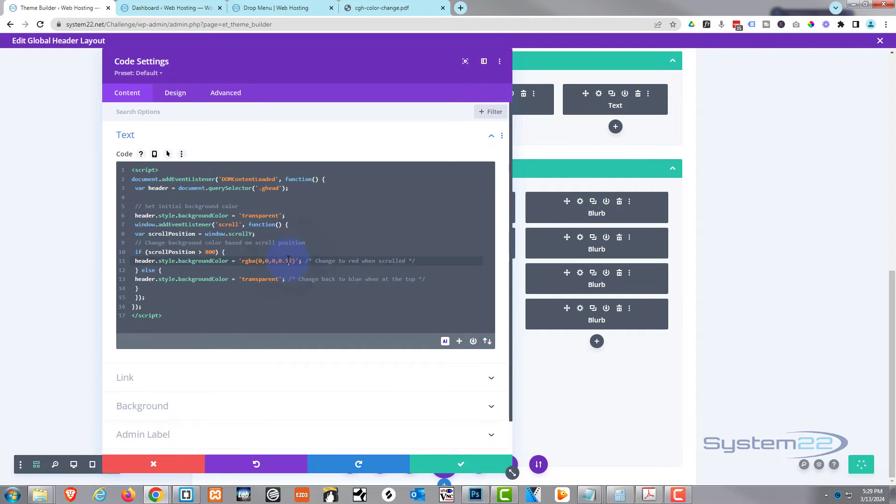
drag(286, 261, 292, 261)
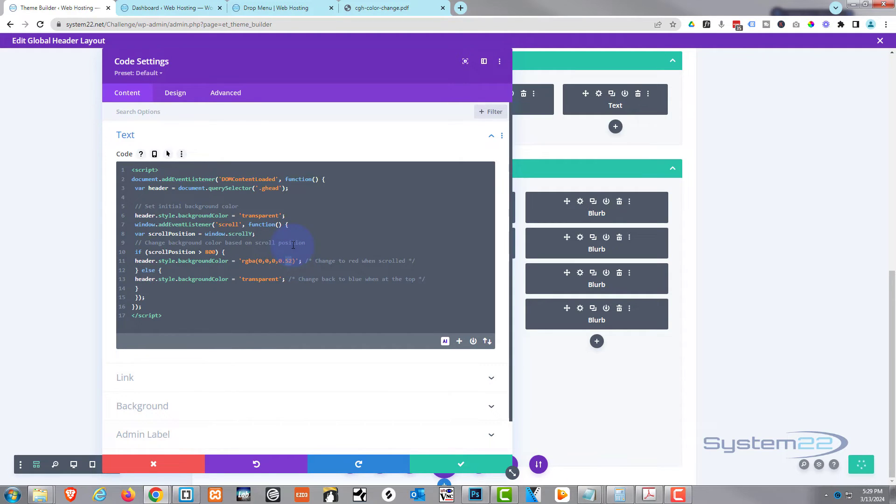
text(75)
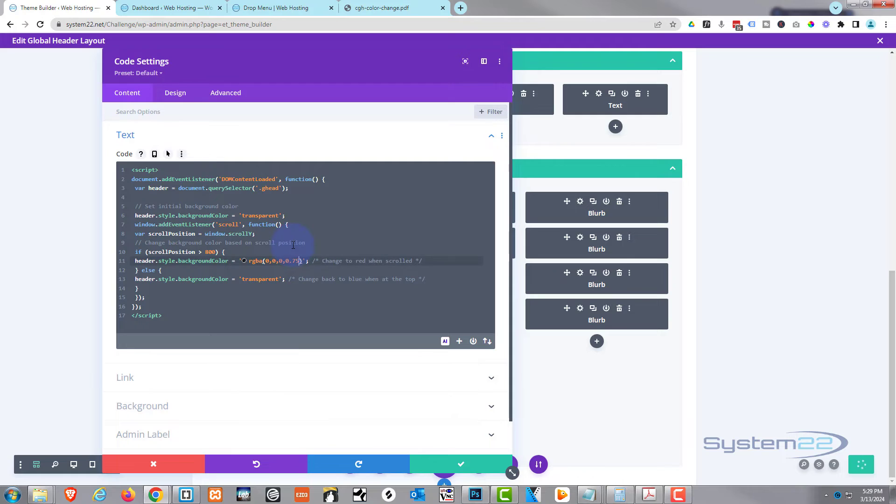
click(464, 466)
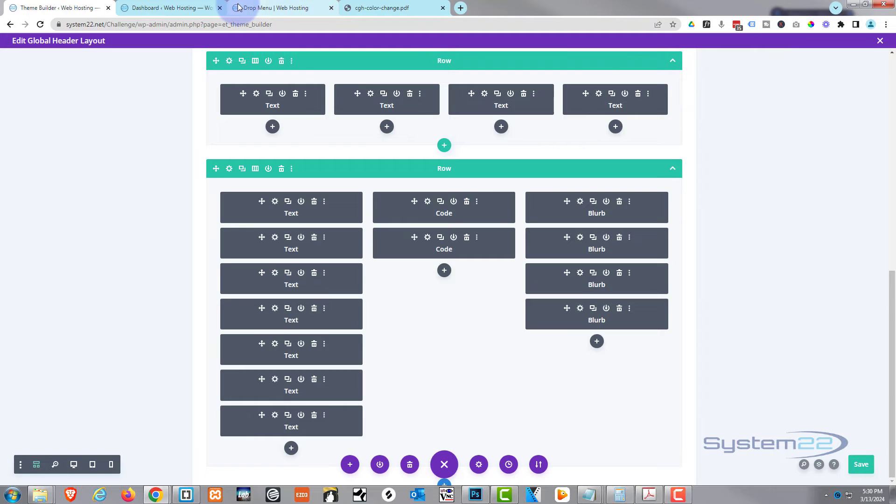
Reload the live Drop Menu page and scroll back and forth past the threshold to check when the header background changes.
click(261, 7)
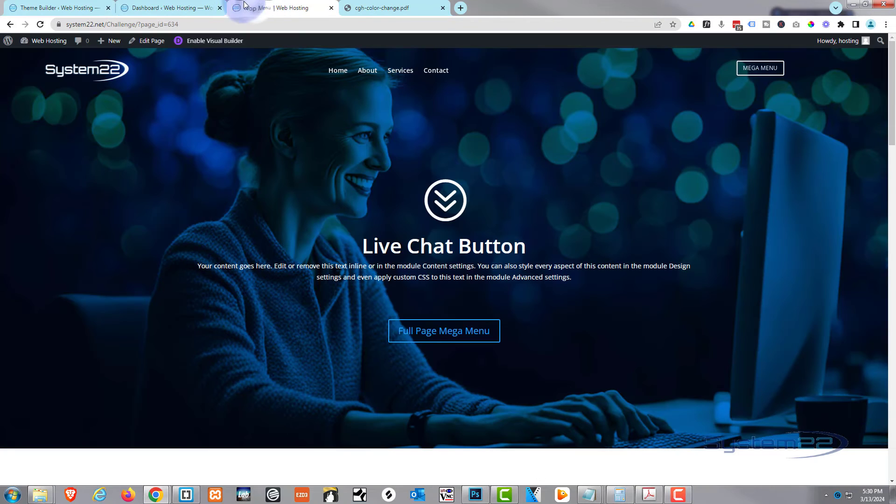
click(40, 24)
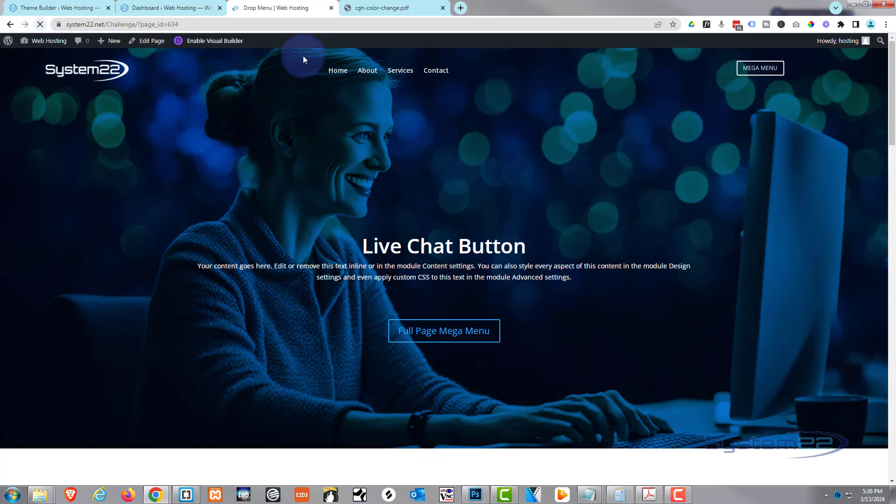
scroll(564, 177, down, 5)
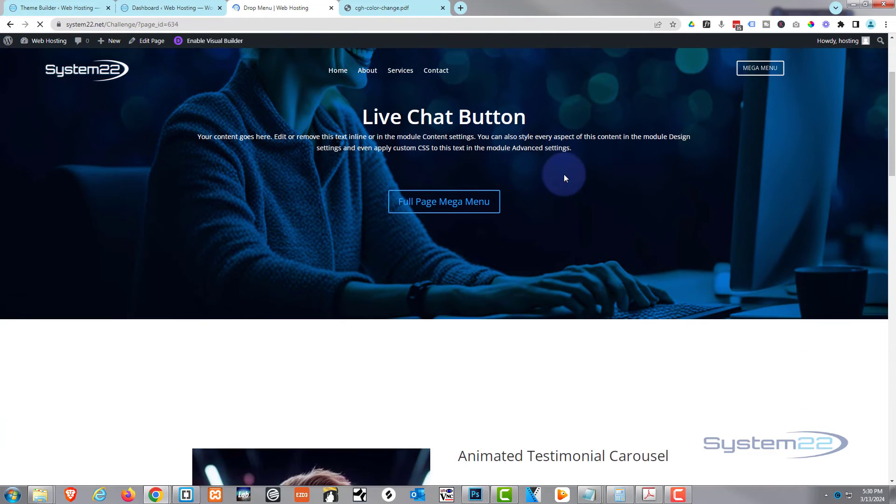
scroll(564, 175, down, 4)
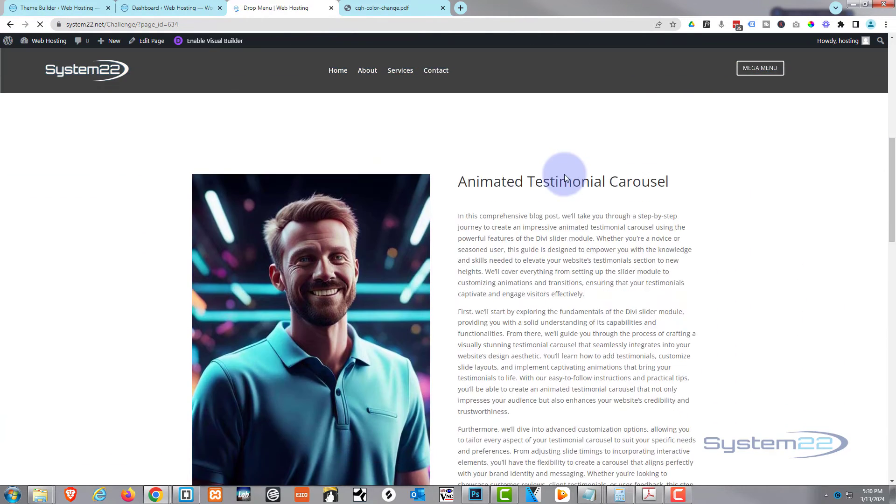
scroll(564, 175, up, 3)
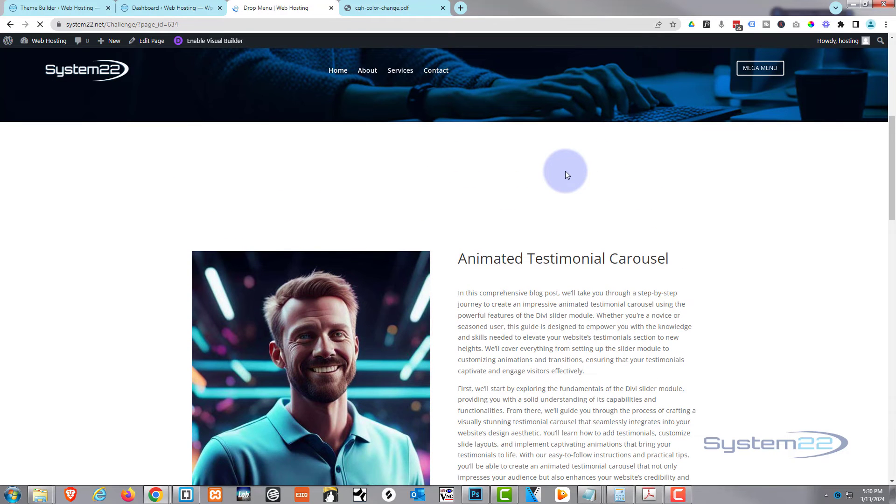
scroll(565, 175, down, 5)
scroll(566, 174, down, 2)
scroll(565, 174, down, 9)
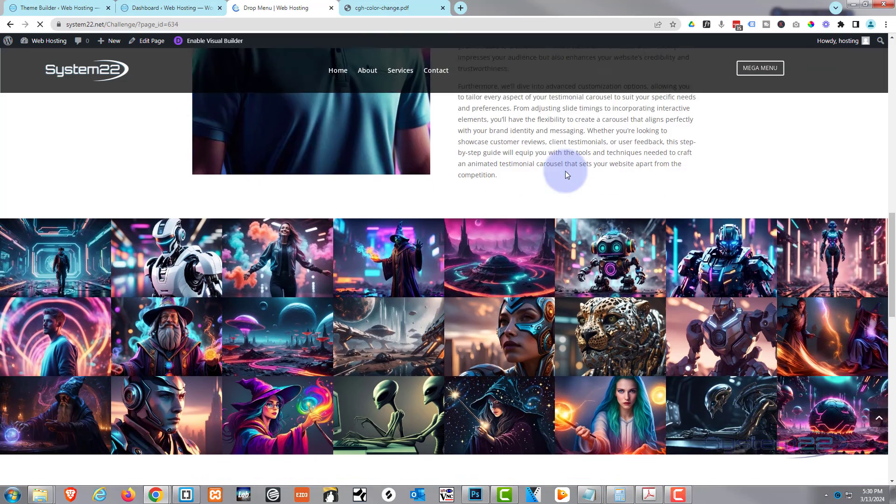
Scroll the live Drop Menu page down to the contact form and back to the top to check the header background.
scroll(566, 172, down, 10)
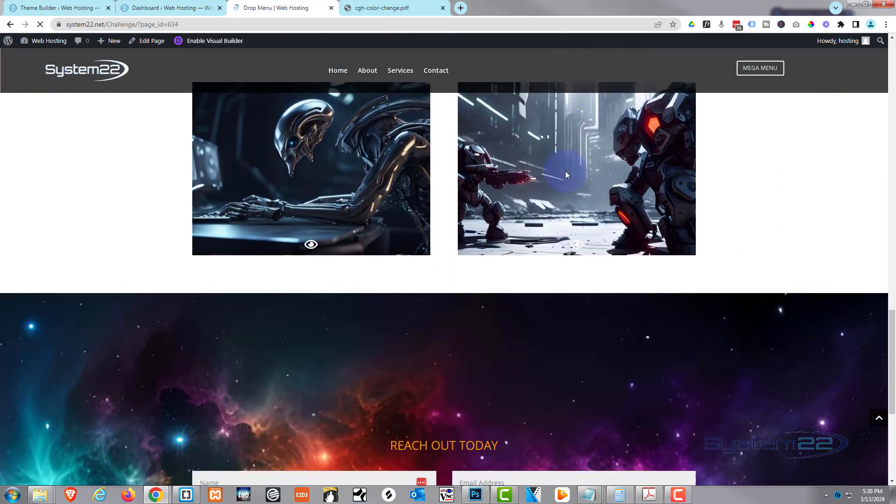
scroll(566, 174, up, 10)
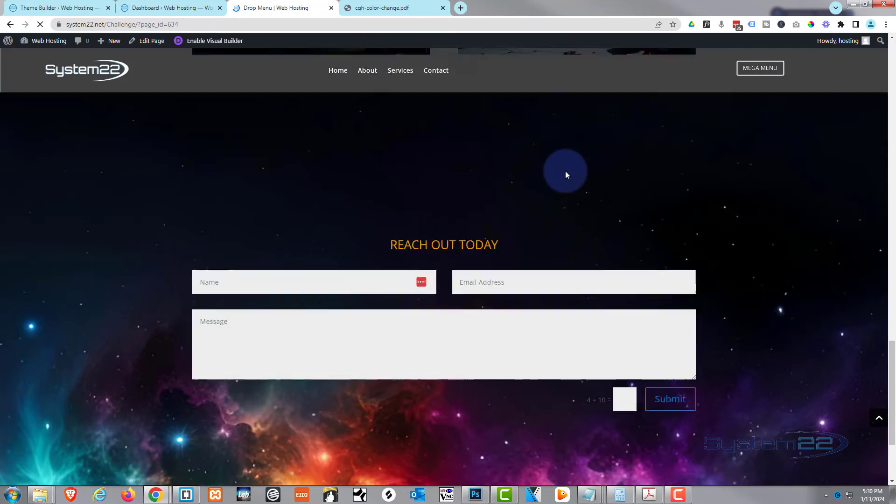
scroll(565, 174, up, 10)
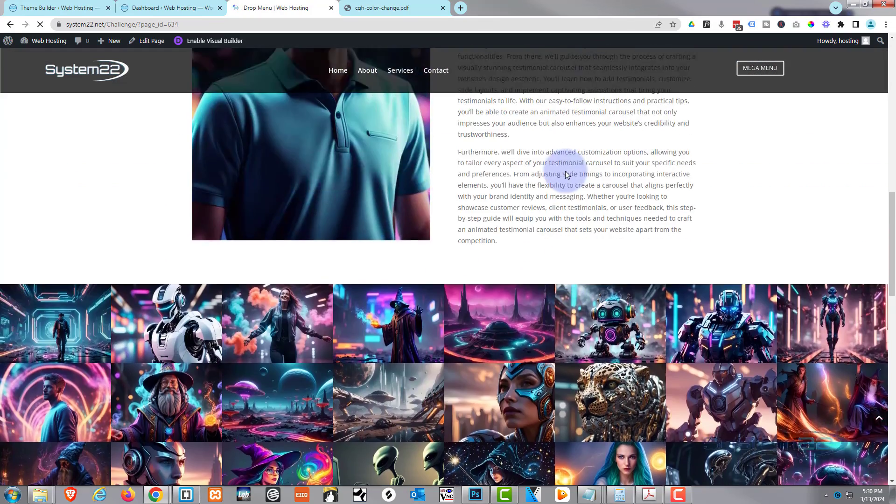
scroll(566, 174, up, 2)
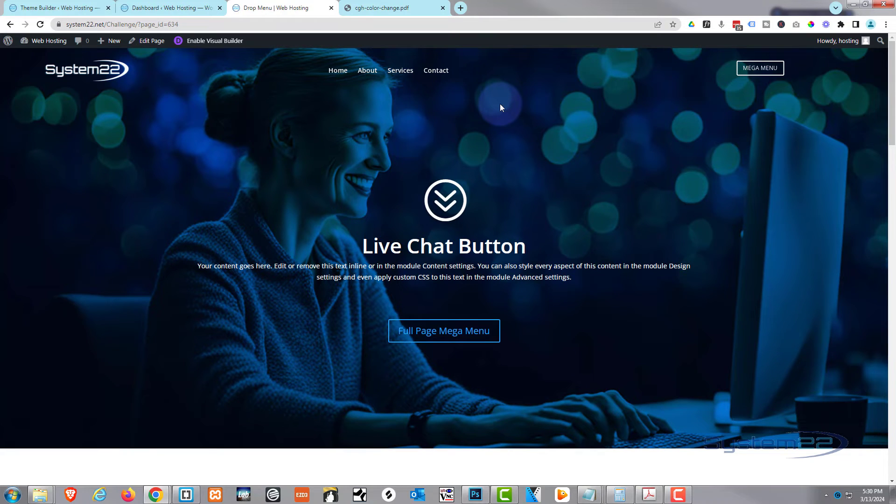
View the script in cgh-color-change.pdf, and open the code integration settings in Divi Theme Options from the WordPress dashboard.
click(377, 8)
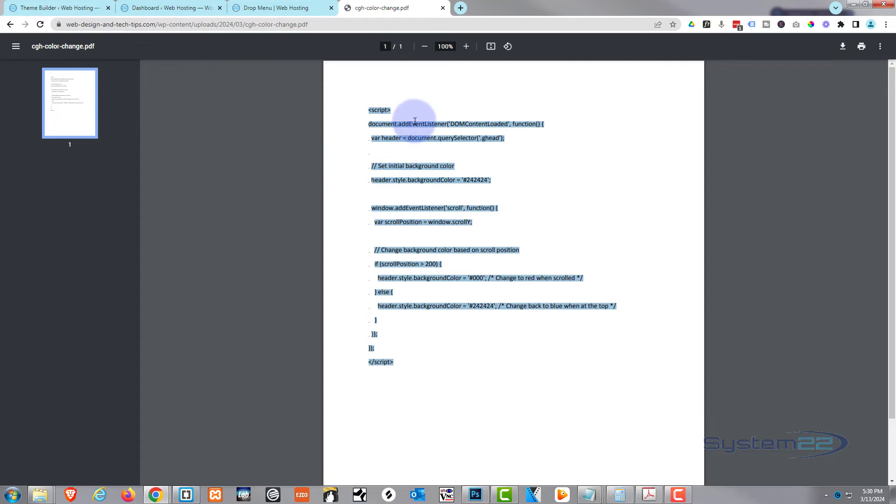
click(168, 8)
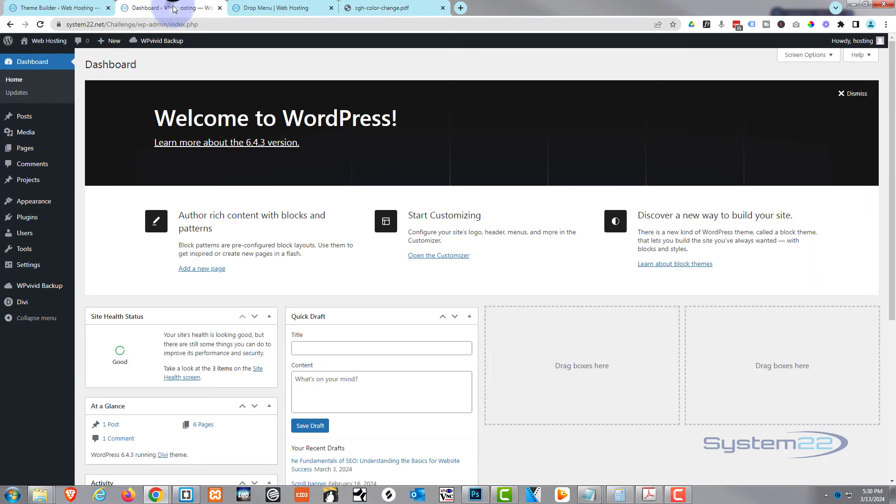
click(81, 9)
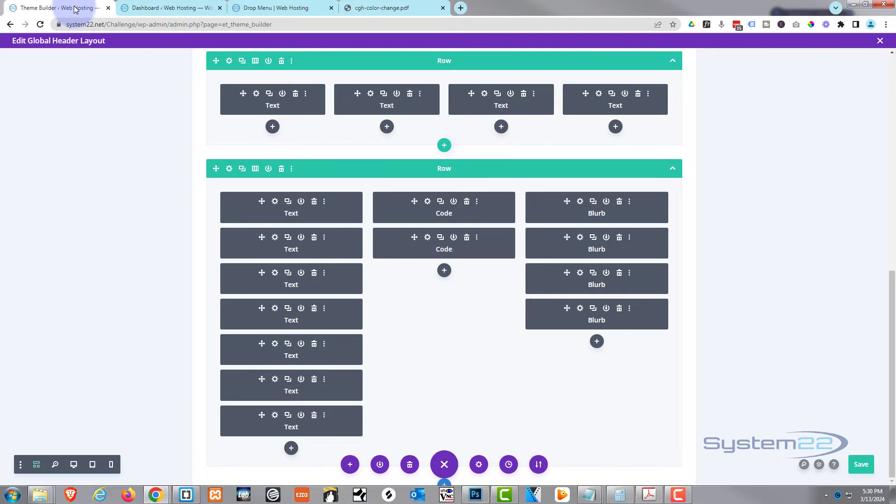
click(168, 8)
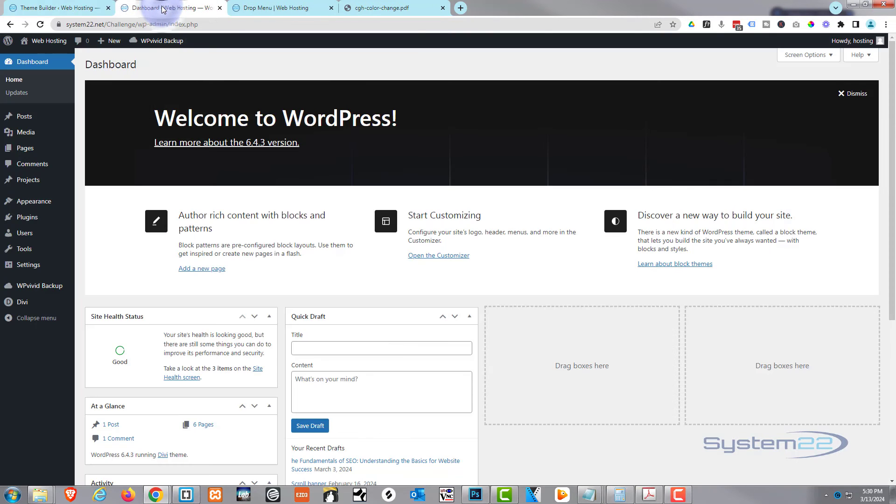
mouse_move(22, 302)
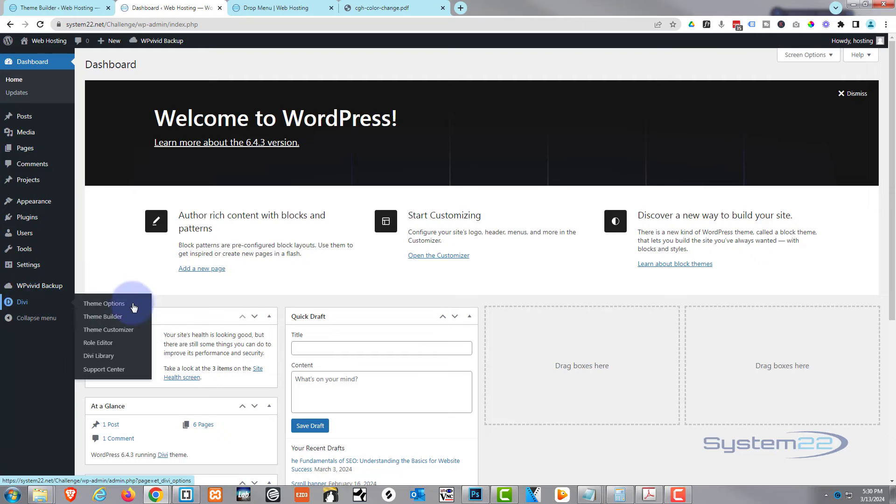
click(117, 304)
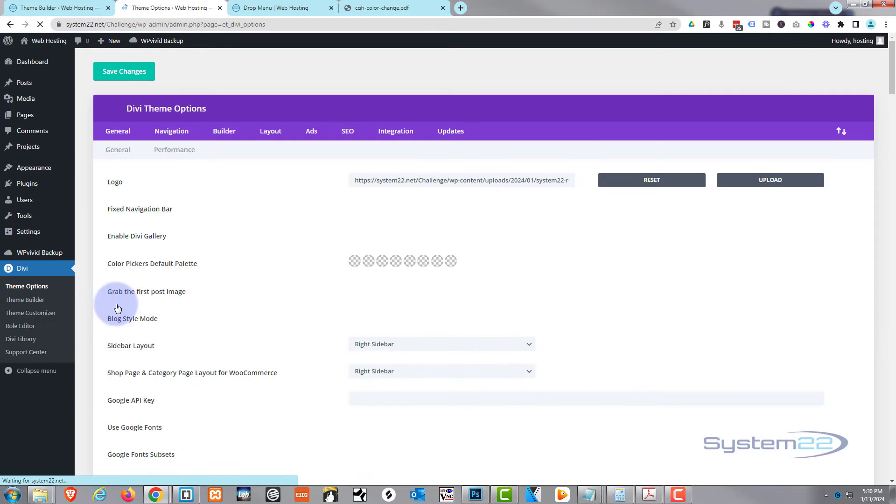
click(398, 132)
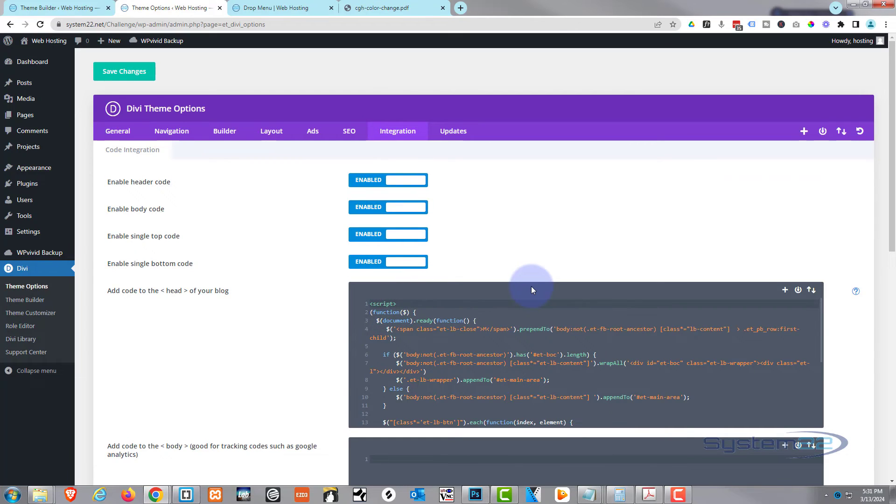
Insert two blank lines above the existing head script, remove them again, and save the theme options.
key(Return)
key(Return)
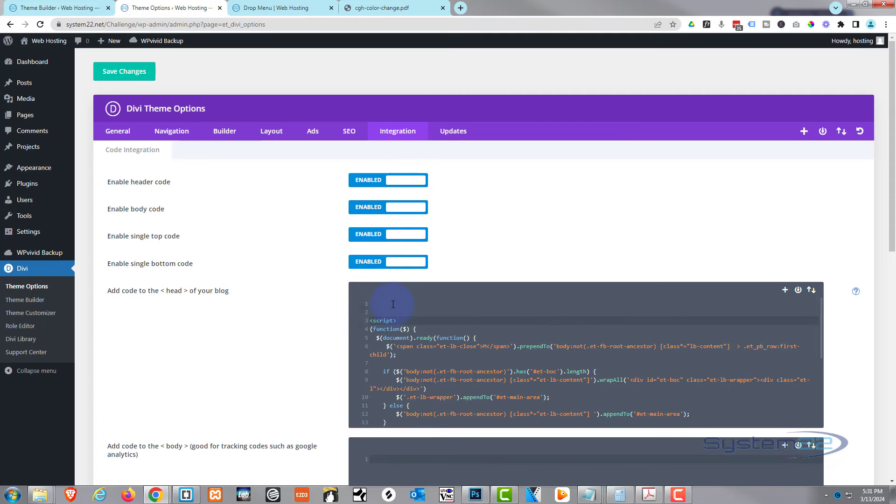
click(376, 304)
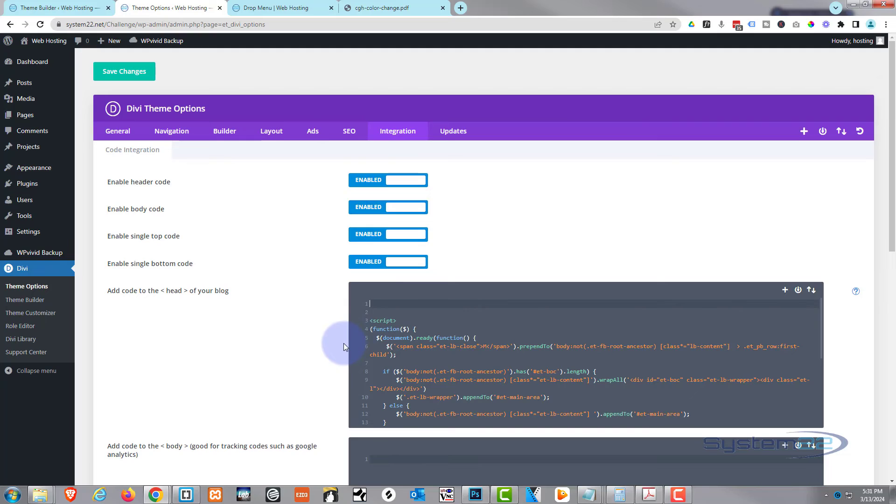
key(Delete)
key(Delete)
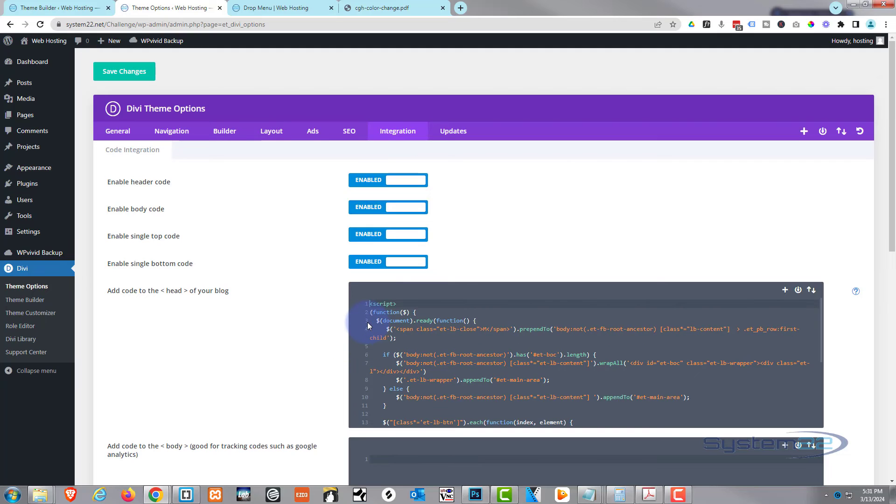
click(135, 72)
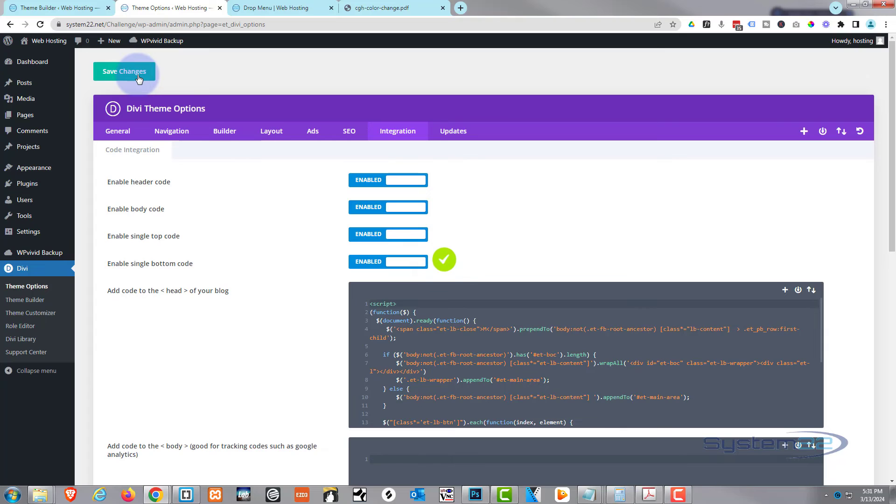
Return to the live Drop Menu page and scroll down and back to the top to check the header's color change.
click(291, 6)
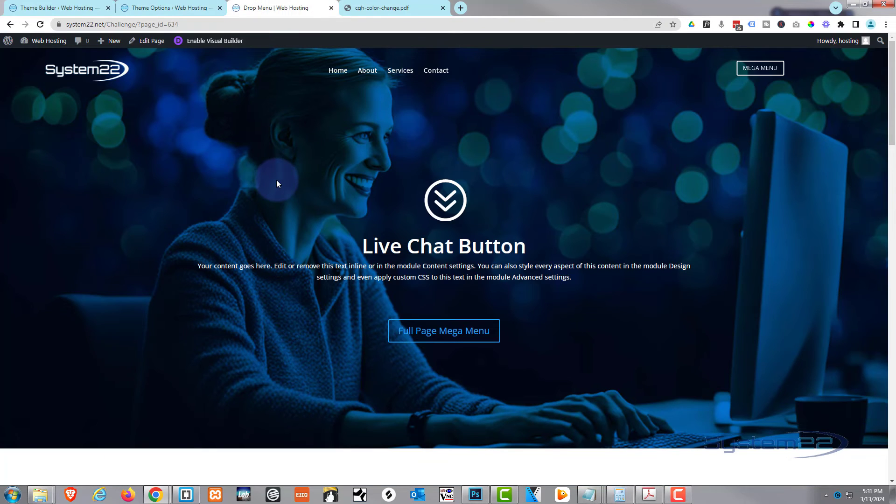
scroll(277, 183, down, 9)
scroll(276, 183, down, 2)
scroll(276, 183, up, 11)
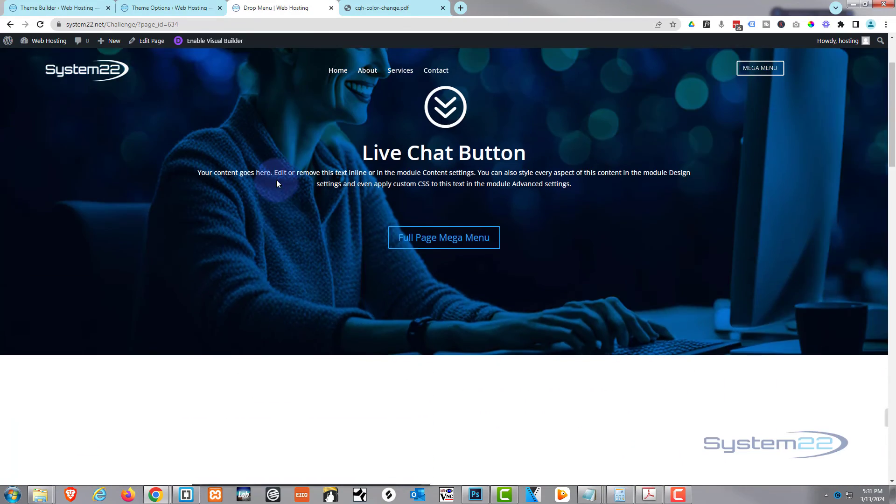
scroll(276, 183, up, 2)
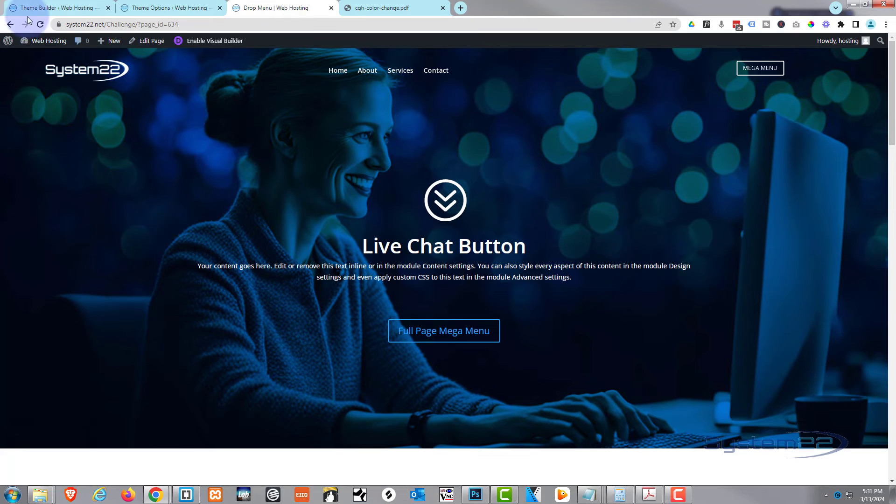
Set the scrollPosition threshold to 200 in the header layout's second Code module, and save the module and layout.
click(56, 8)
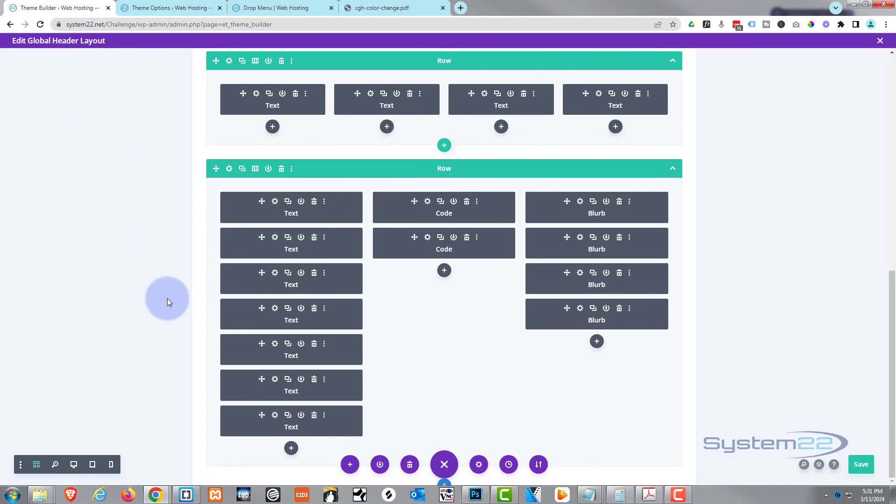
click(428, 239)
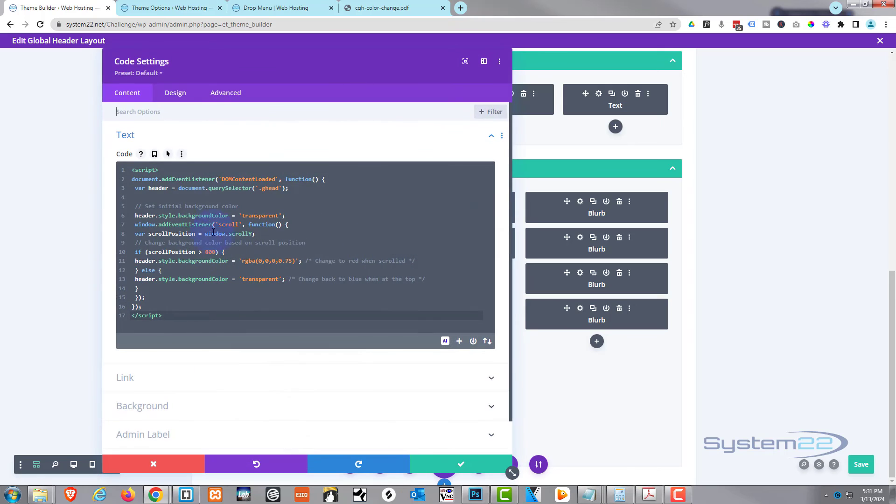
click(207, 251)
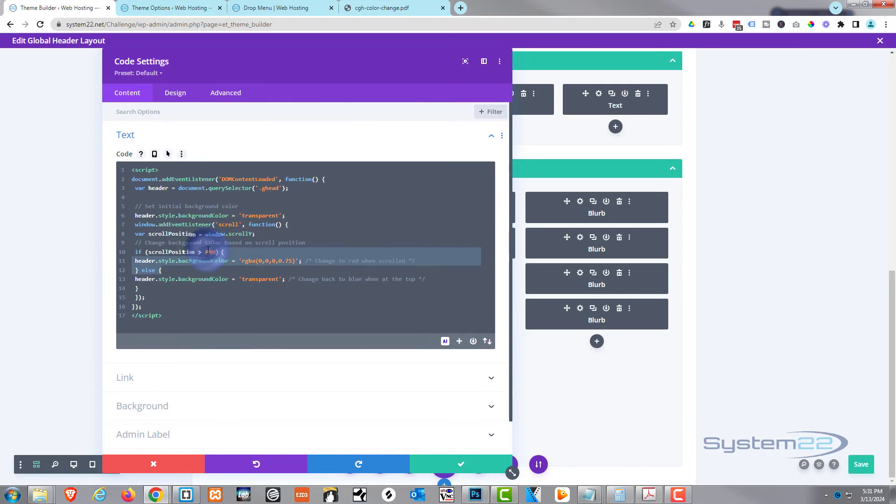
double_click(208, 251)
text(800)
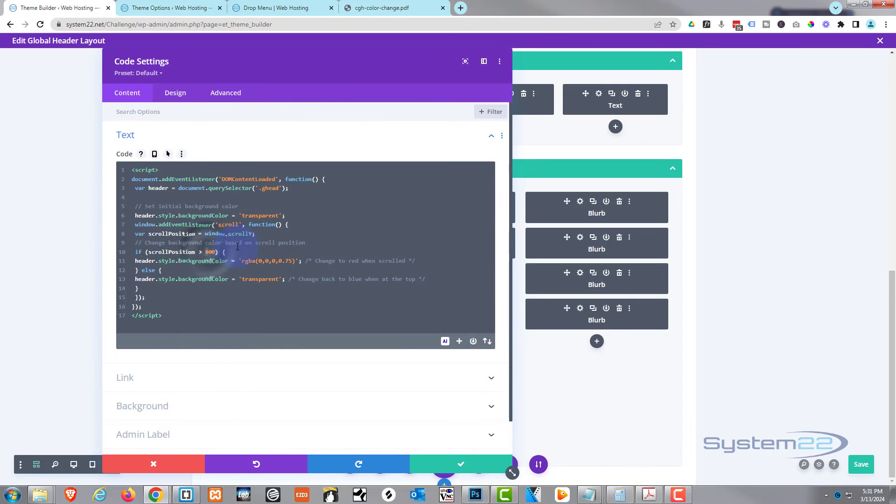
text(2)
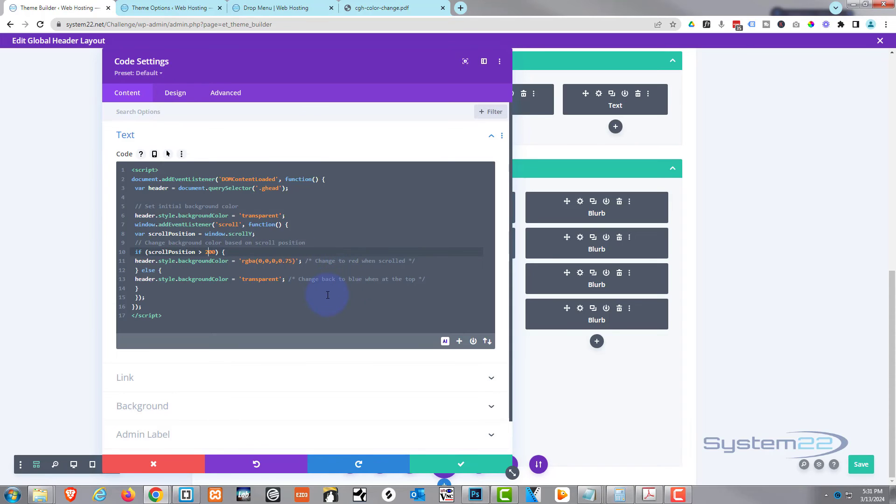
click(457, 467)
click(860, 466)
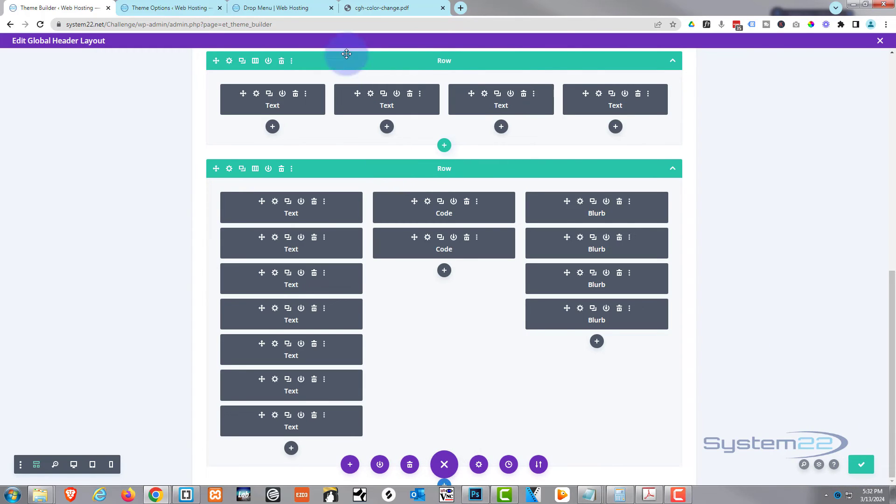
Reload the live Drop Menu page and scroll down to test the header change at the new threshold.
click(279, 7)
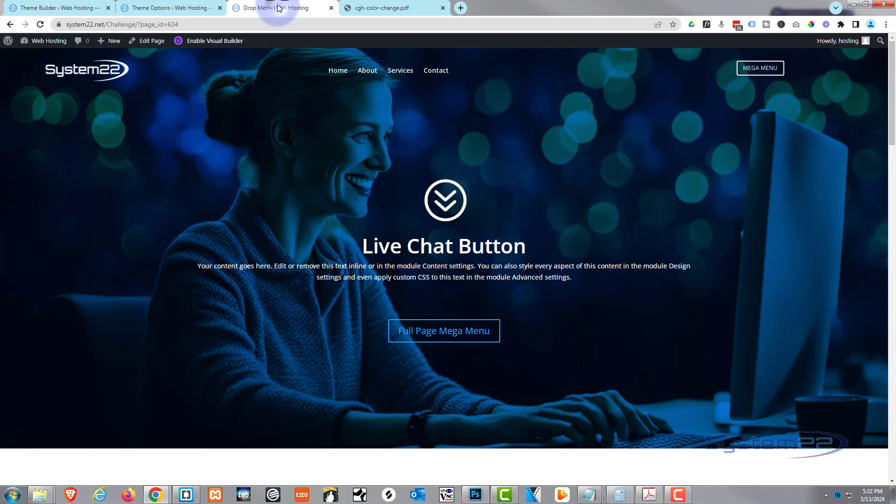
click(40, 25)
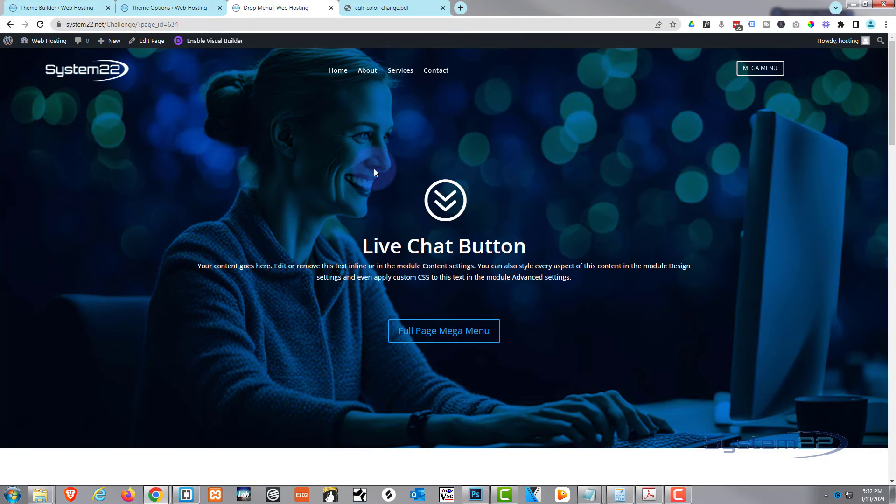
scroll(374, 172, down, 5)
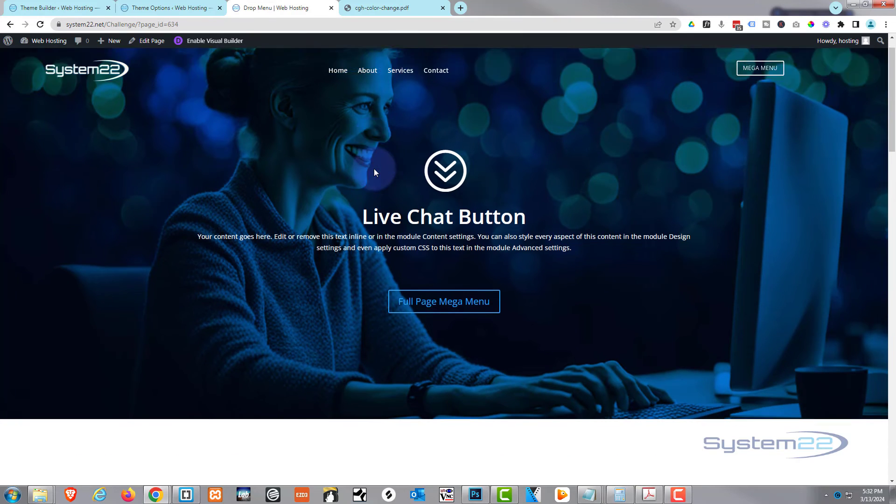